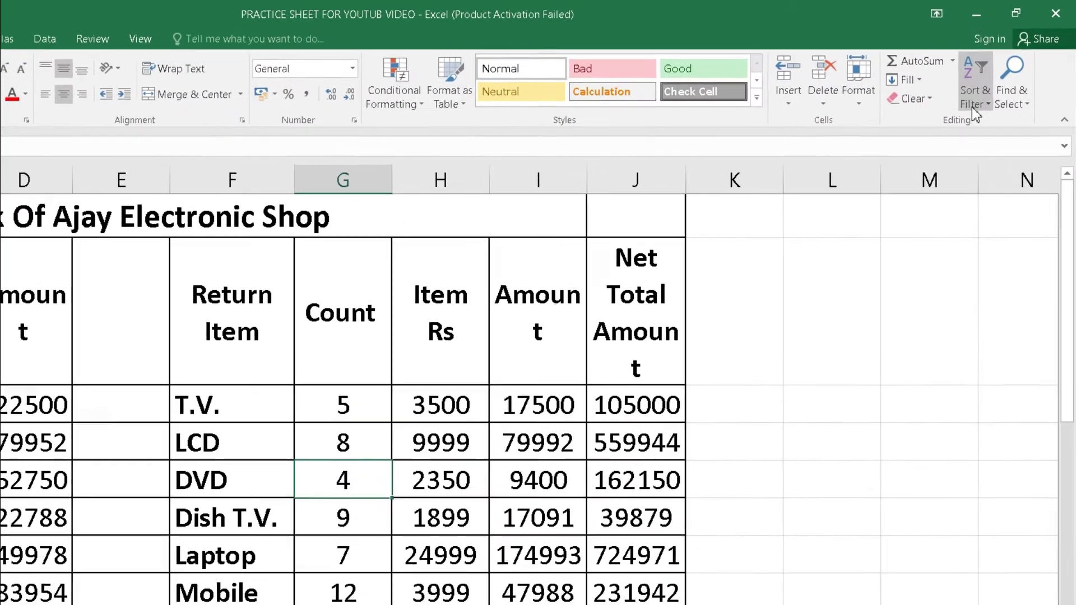
- Open the Sort & Filter menu and dismiss it without choosing anything
left_click(973, 104)
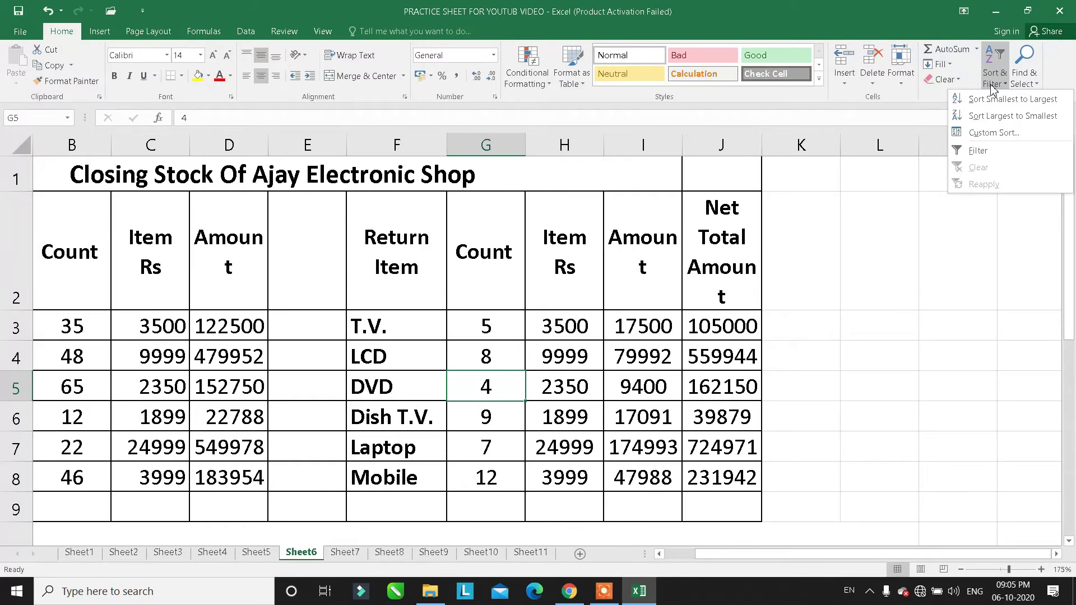
left_click(569, 591)
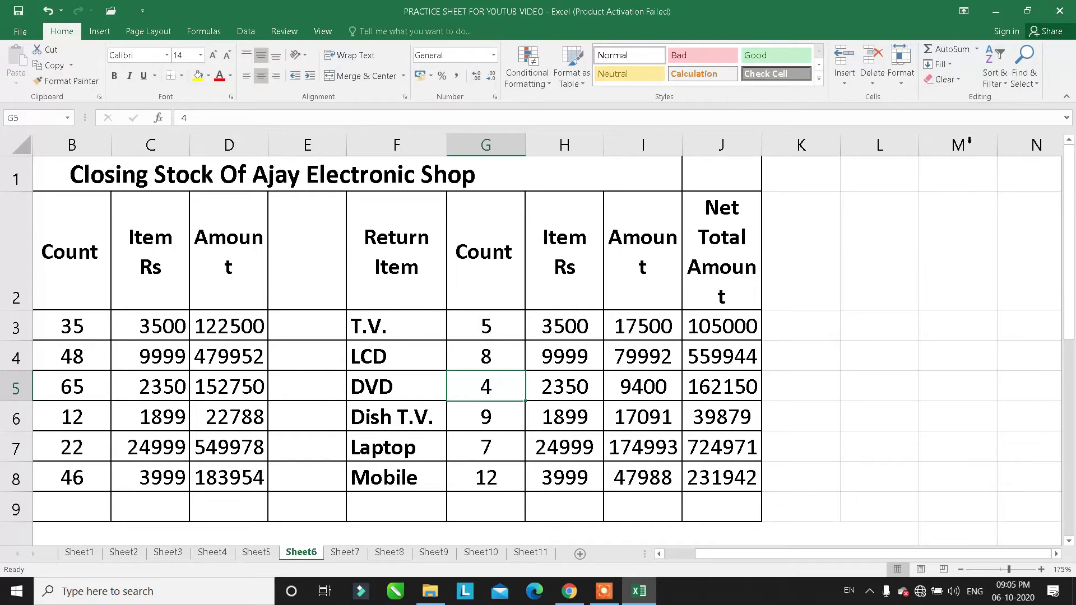
left_click(991, 78)
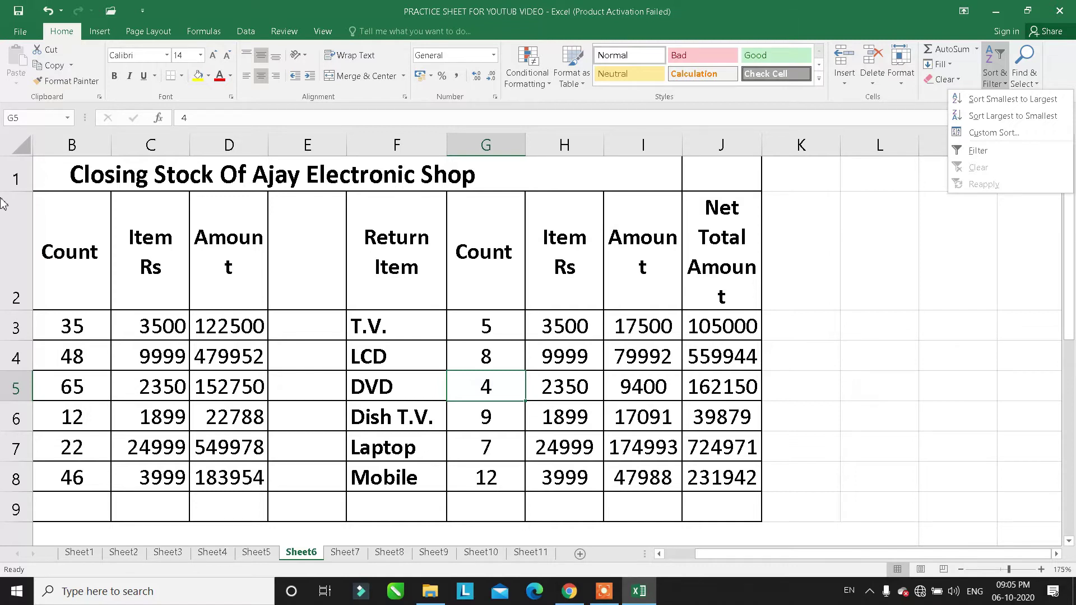
key("Escape")
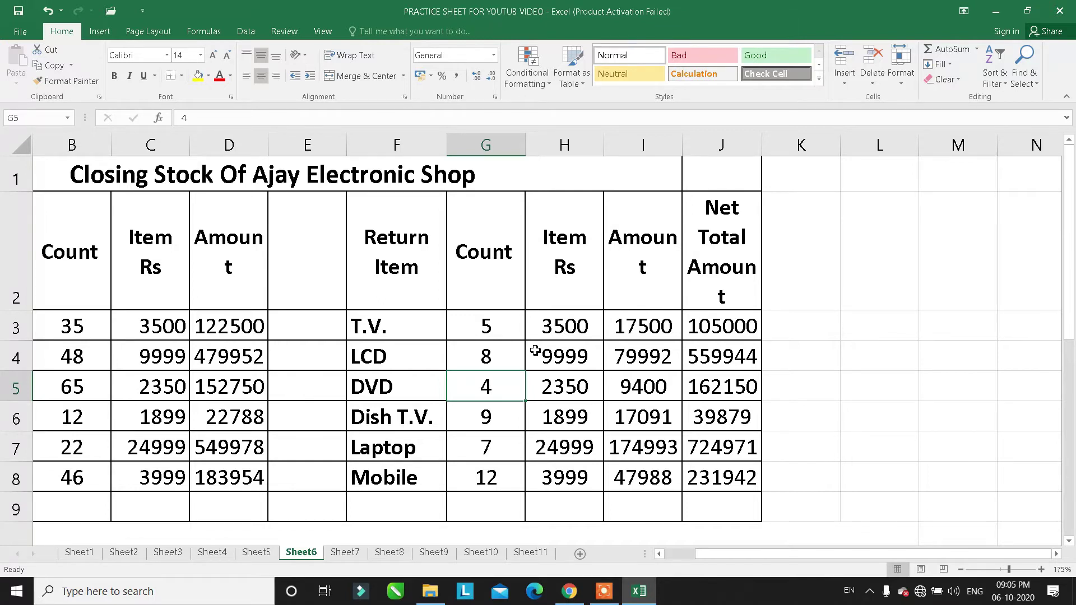
- Click around the table's cells, then select the whole table from the headers through row 9
left_click(535, 350)
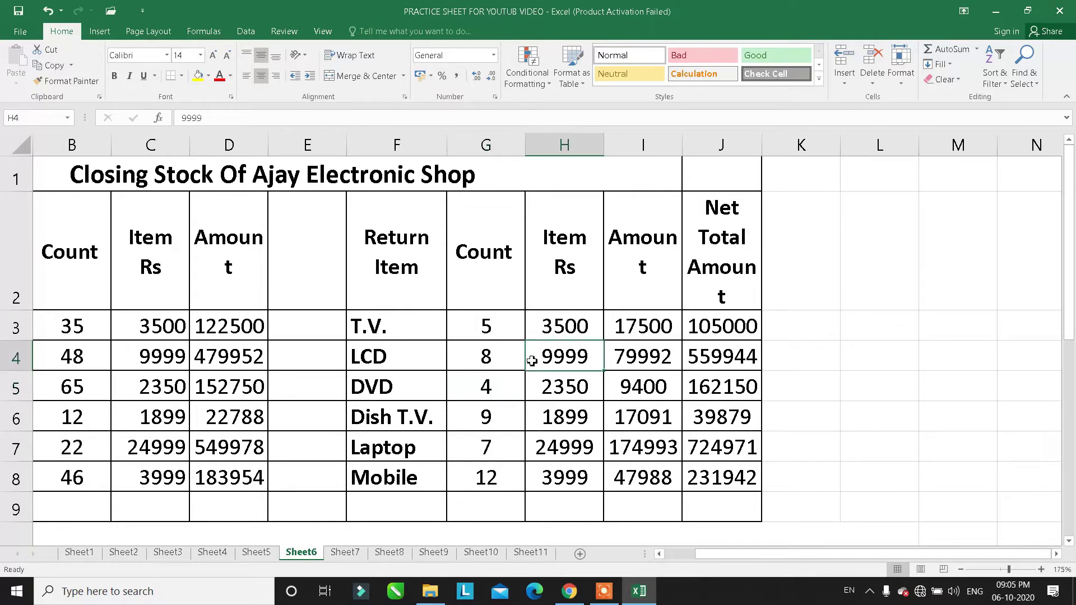
left_click_drag(502, 328, 496, 485)
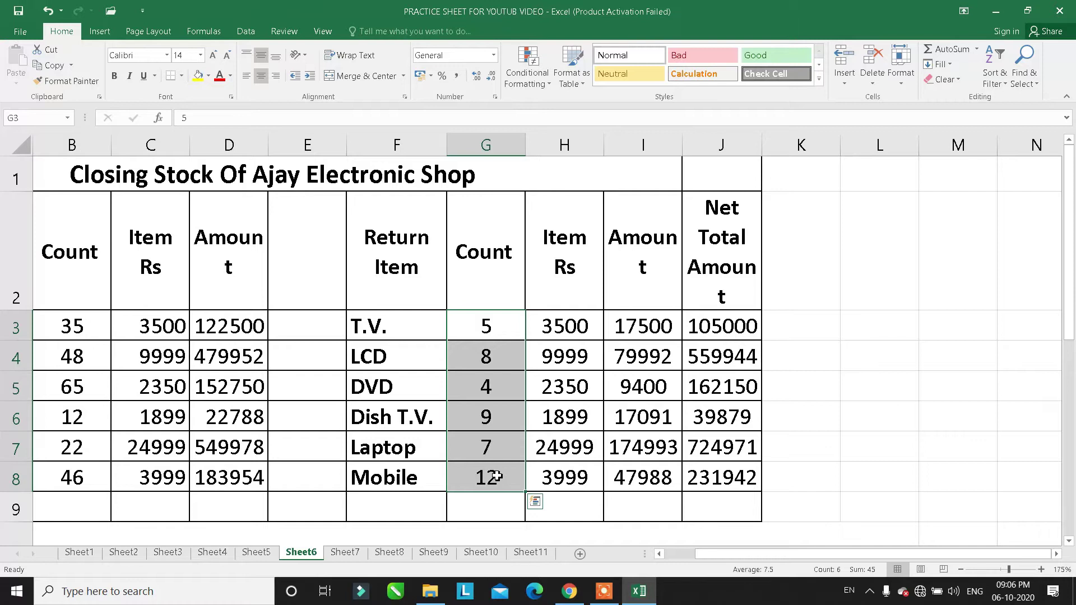
left_click(496, 476)
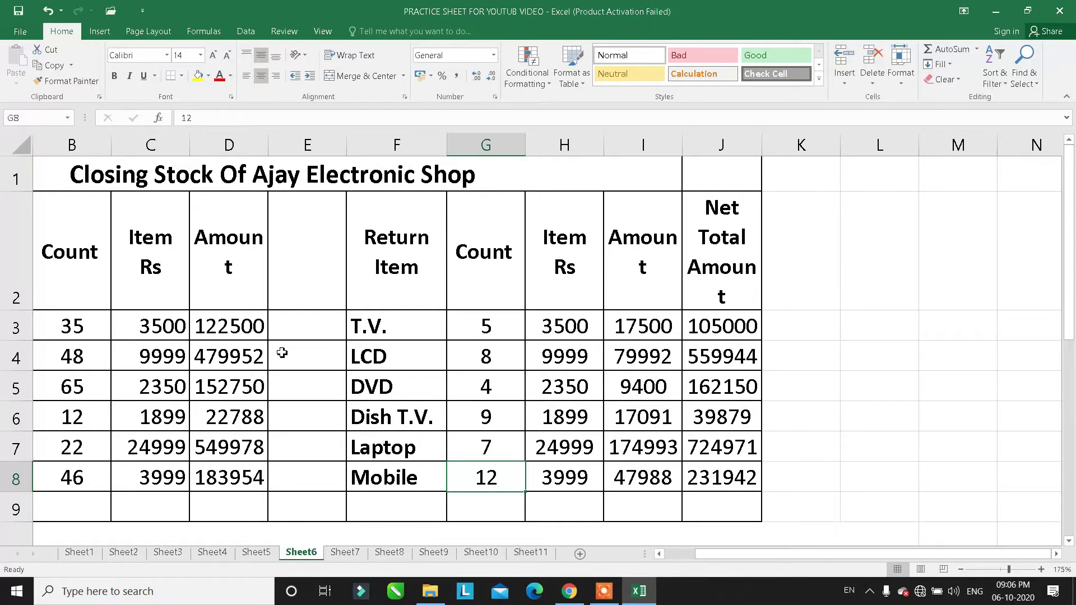
left_click_drag(94, 332, 645, 327)
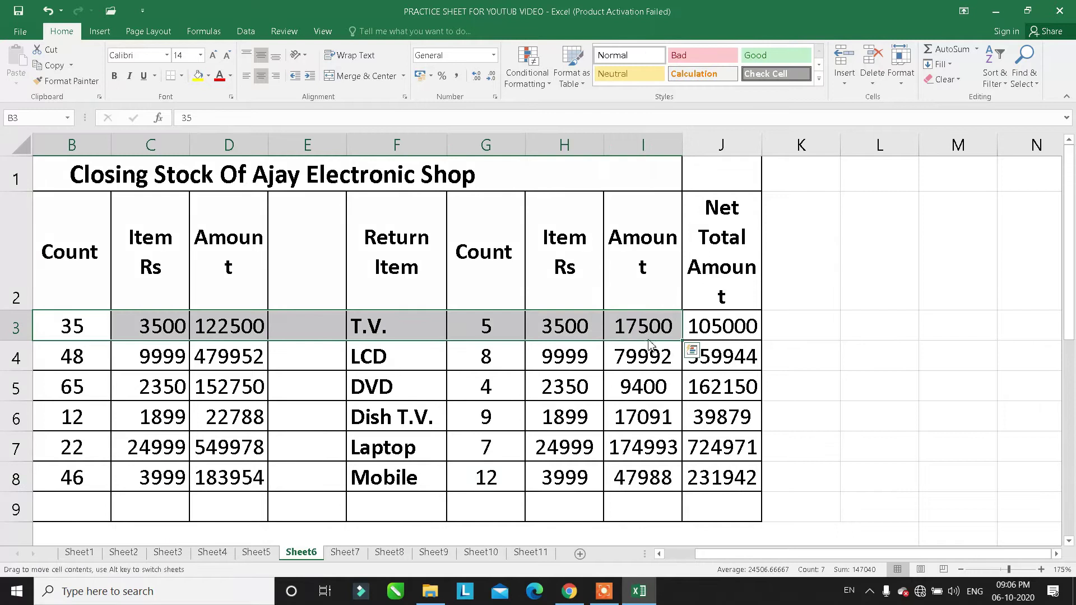
left_click(394, 332)
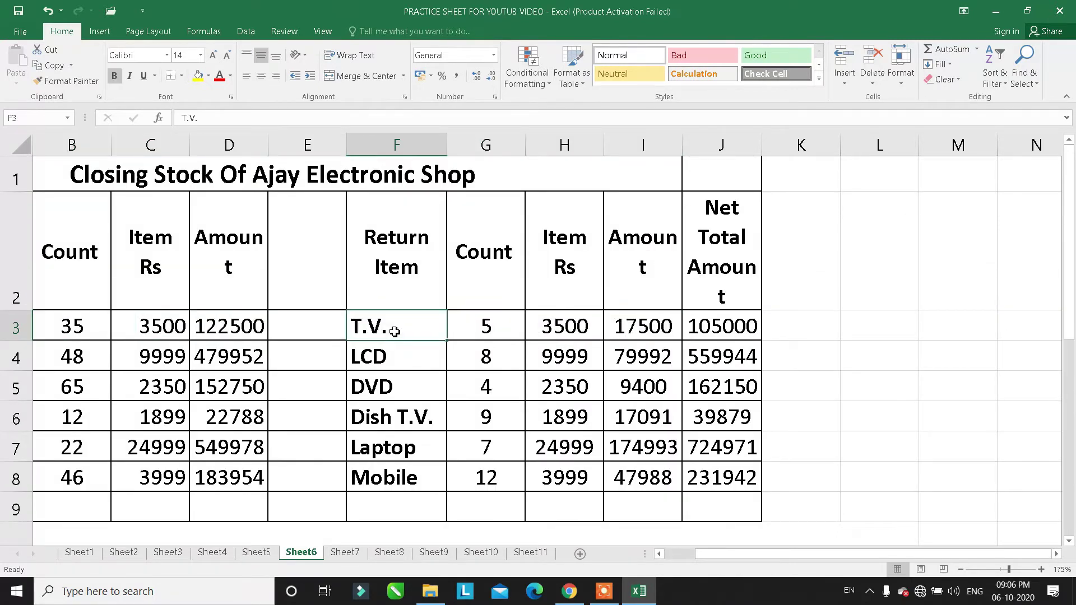
mouse_move(76, 223)
left_mouse_down()
mouse_move(630, 447)
mouse_move(715, 502)
left_mouse_up()
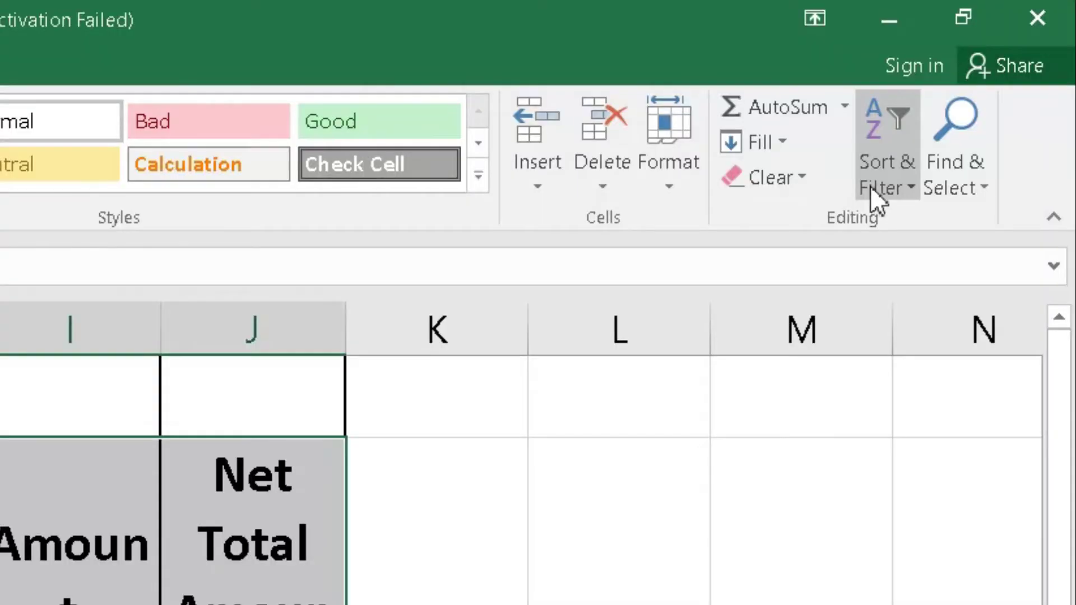
- Turn on Filter for the selected stock table, then clear the selection
left_click(869, 186)
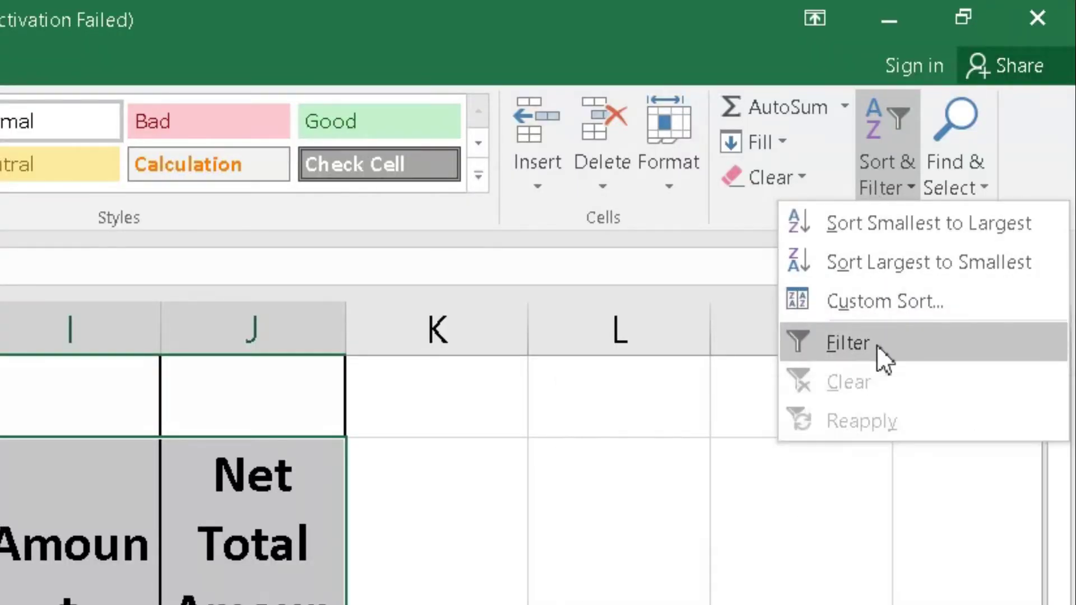
left_click(876, 344)
left_click(1070, 258)
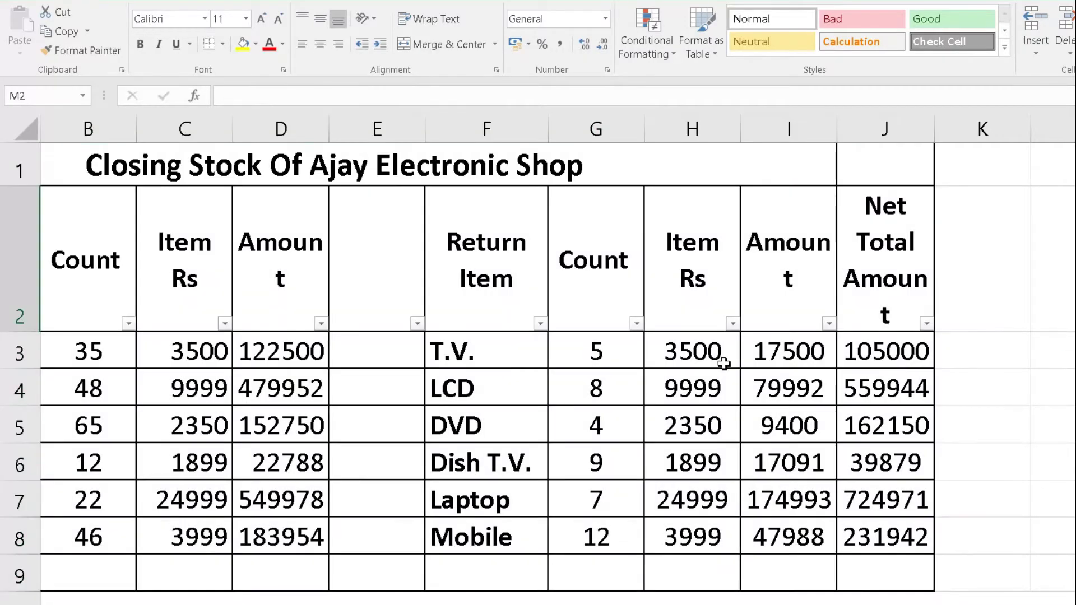
- Open and close the Count, Amount, Return Item and return Count header filter lists
left_click(130, 325)
left_click(225, 325)
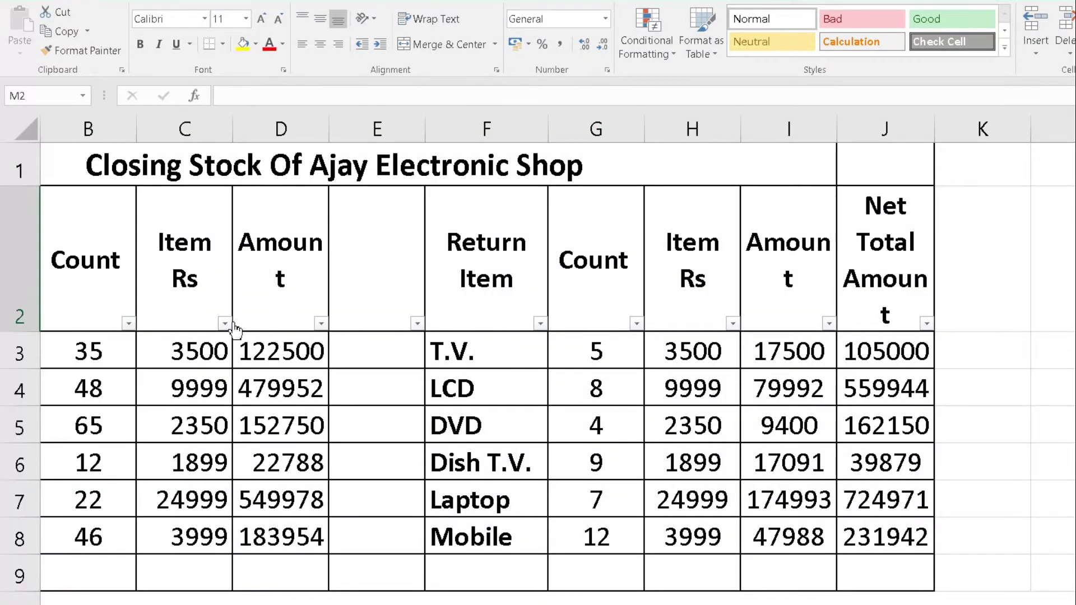
left_click(321, 323)
left_click(420, 331)
left_click(540, 324)
left_click(638, 331)
left_click(637, 325)
left_click(638, 325)
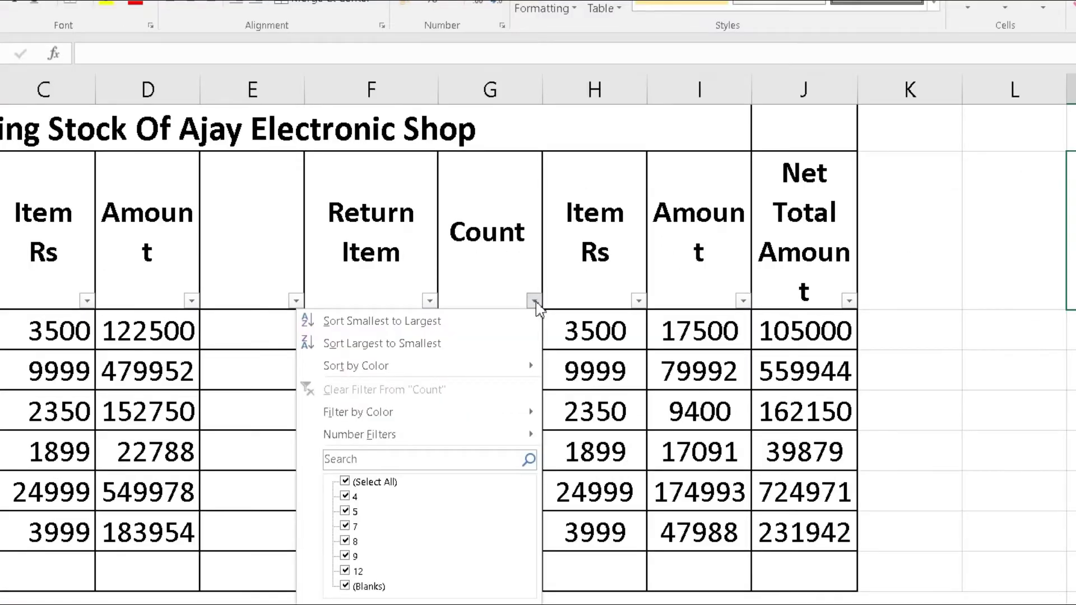
left_click(535, 303)
left_click(535, 302)
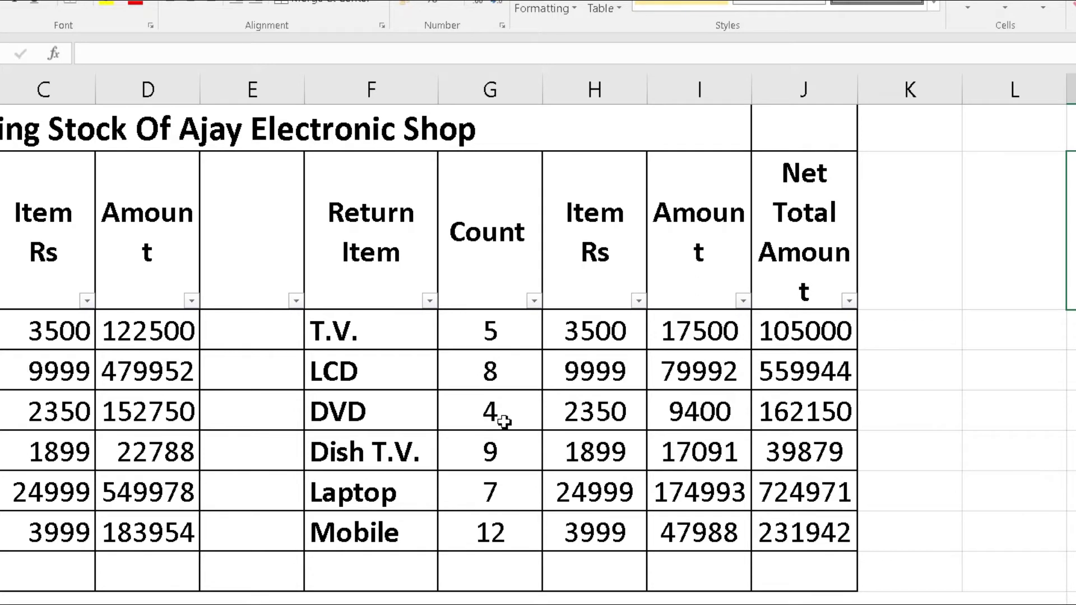
left_click(535, 302)
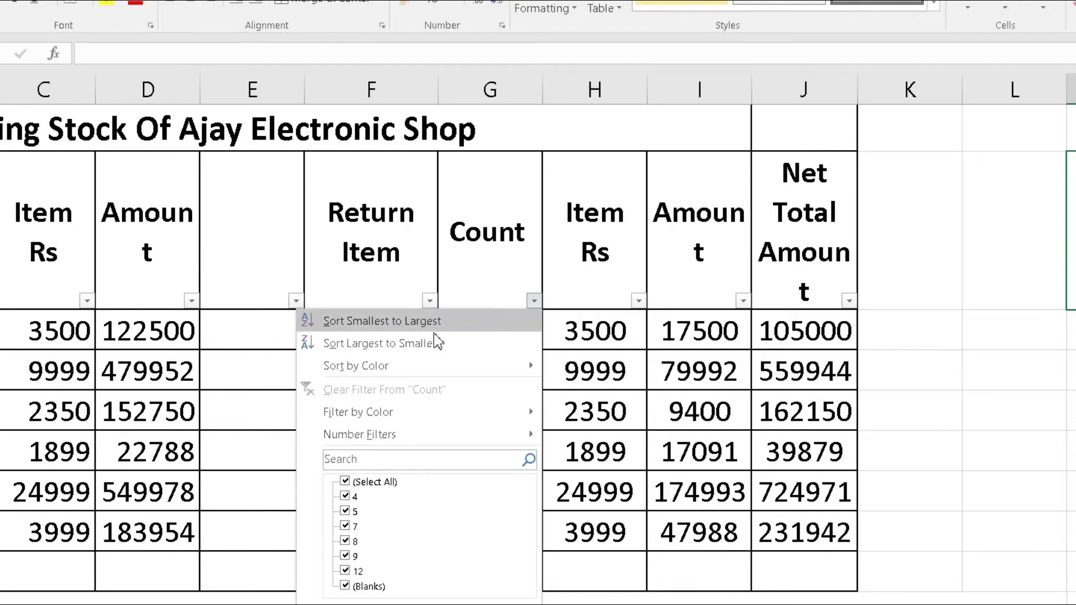
mouse_move(233, 140)
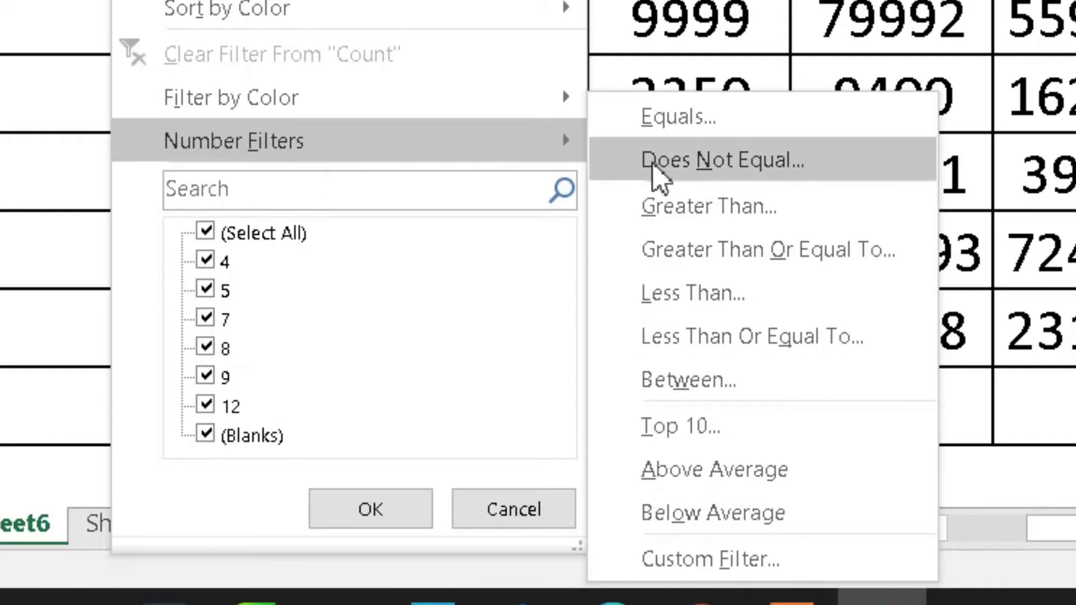
left_click(705, 386)
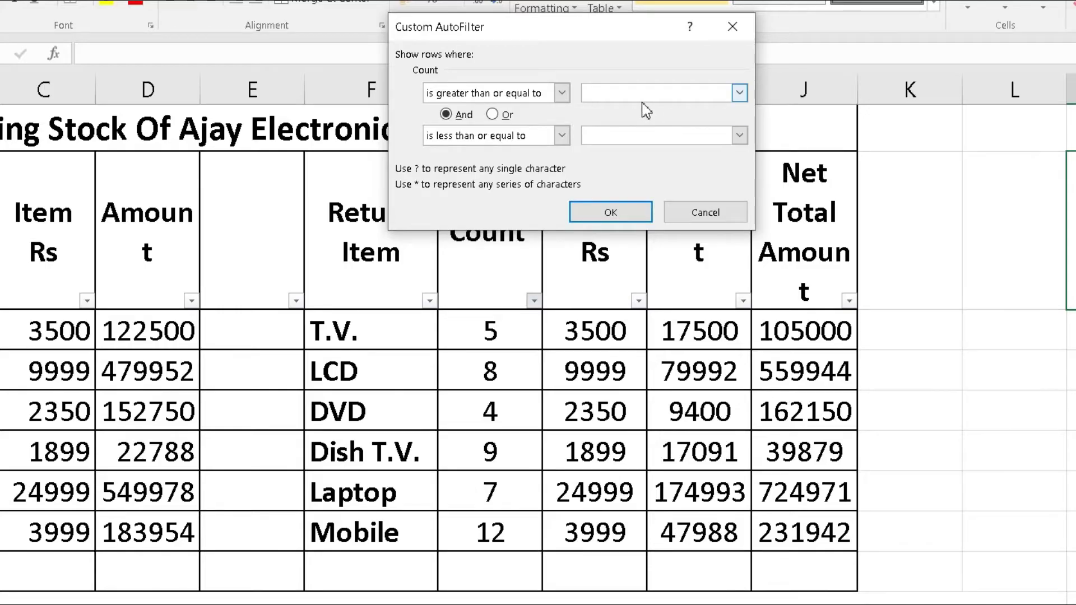
type("5")
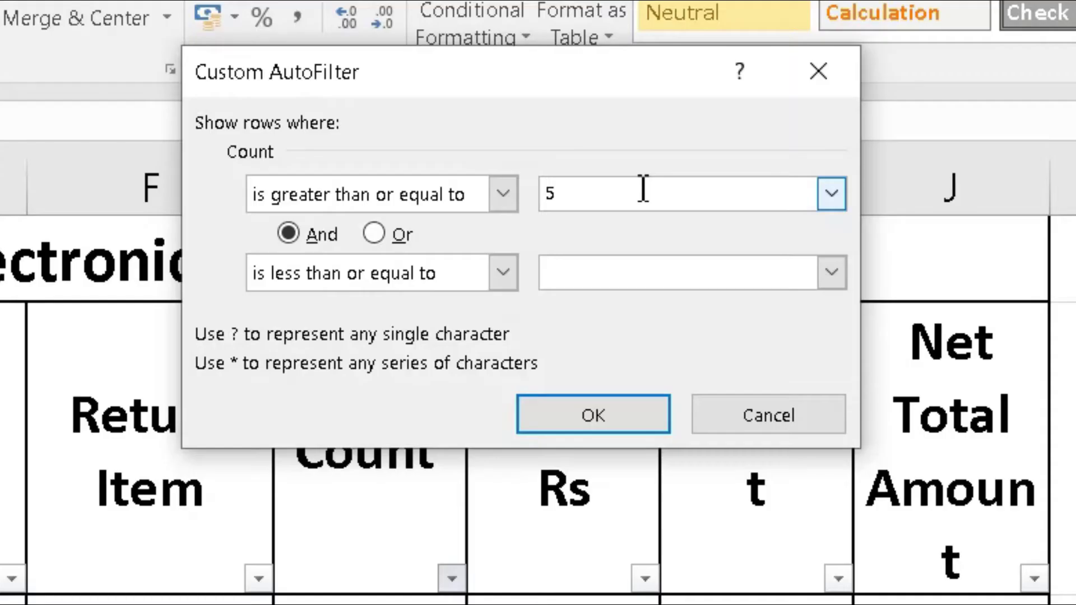
key("Tab")
left_click(592, 270)
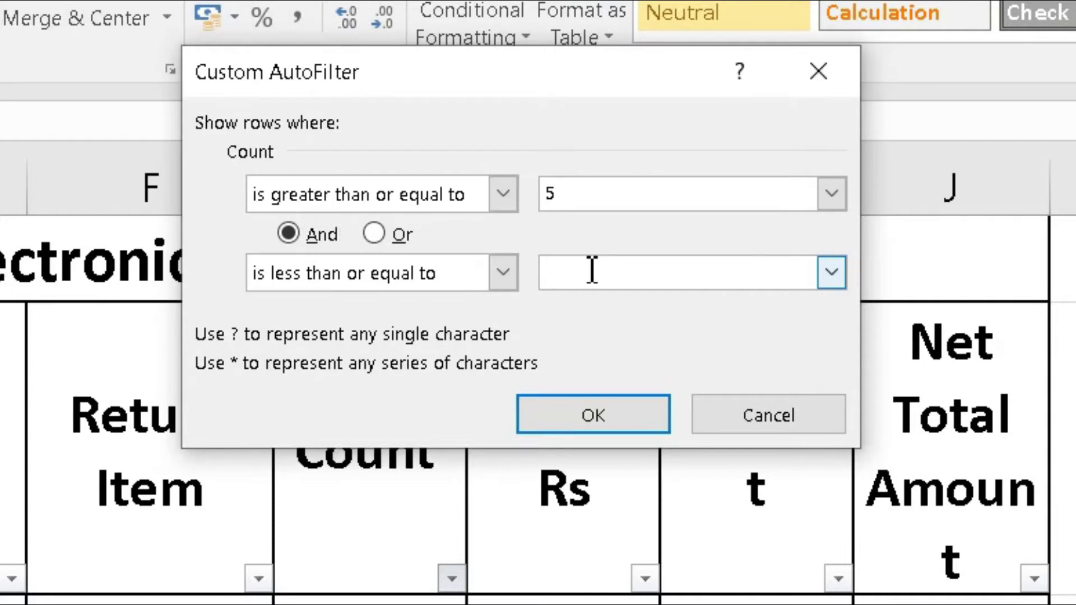
left_click(593, 191)
left_click(596, 271)
type("9")
left_click(626, 415)
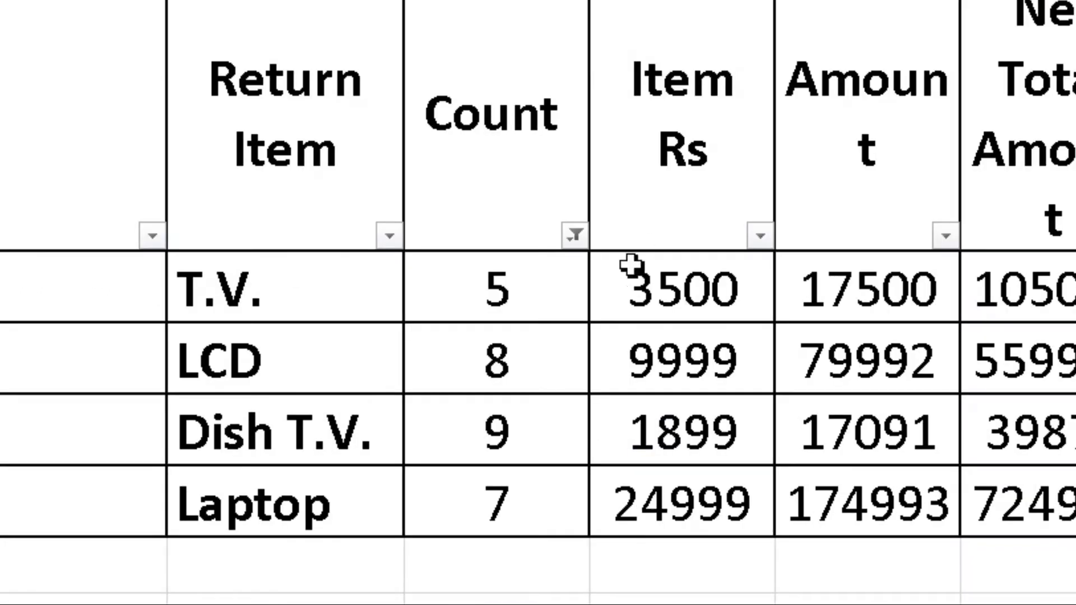
left_click_drag(559, 286, 554, 382)
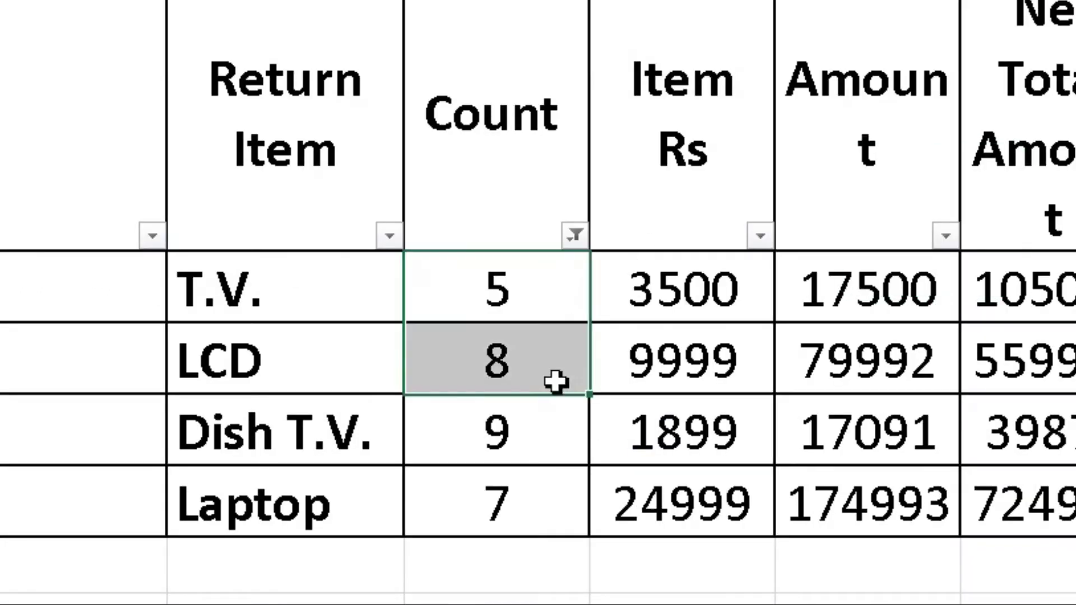
left_click(559, 306)
left_click(543, 356)
left_click(515, 495)
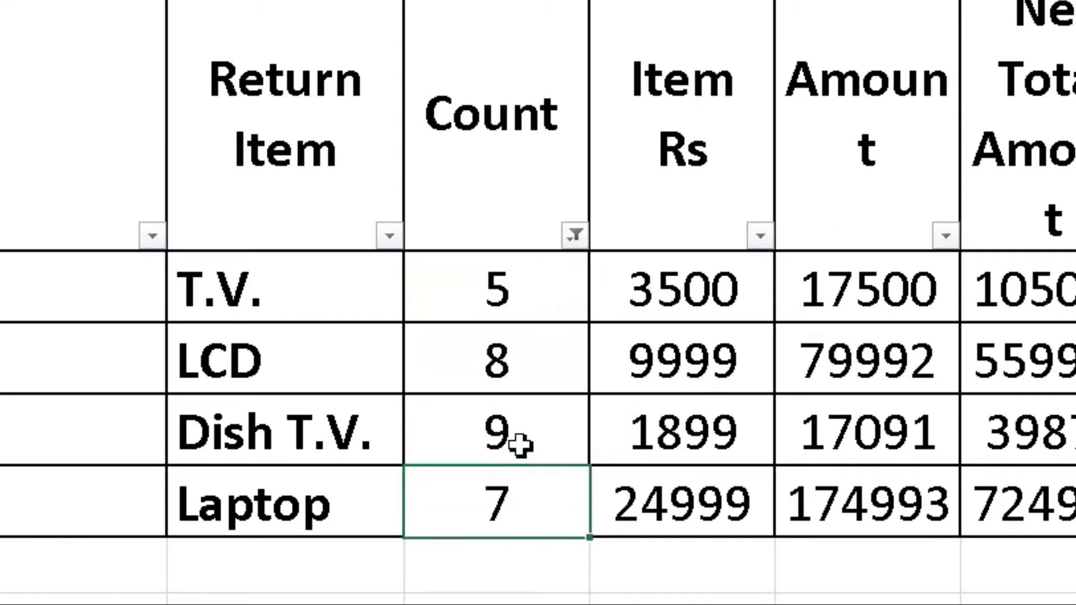
left_click(519, 444)
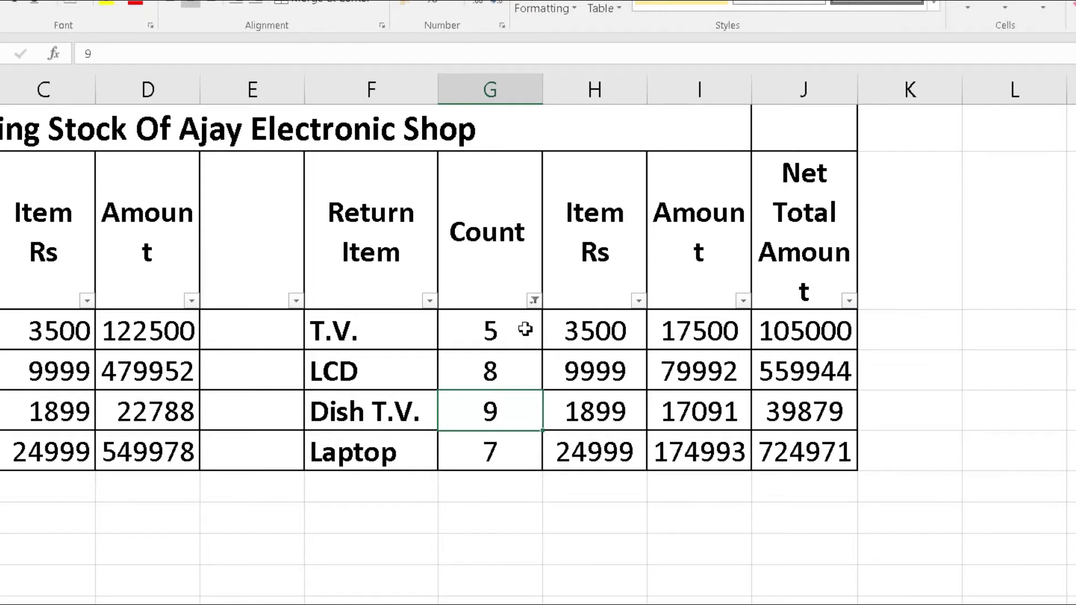
key("ctrl+z")
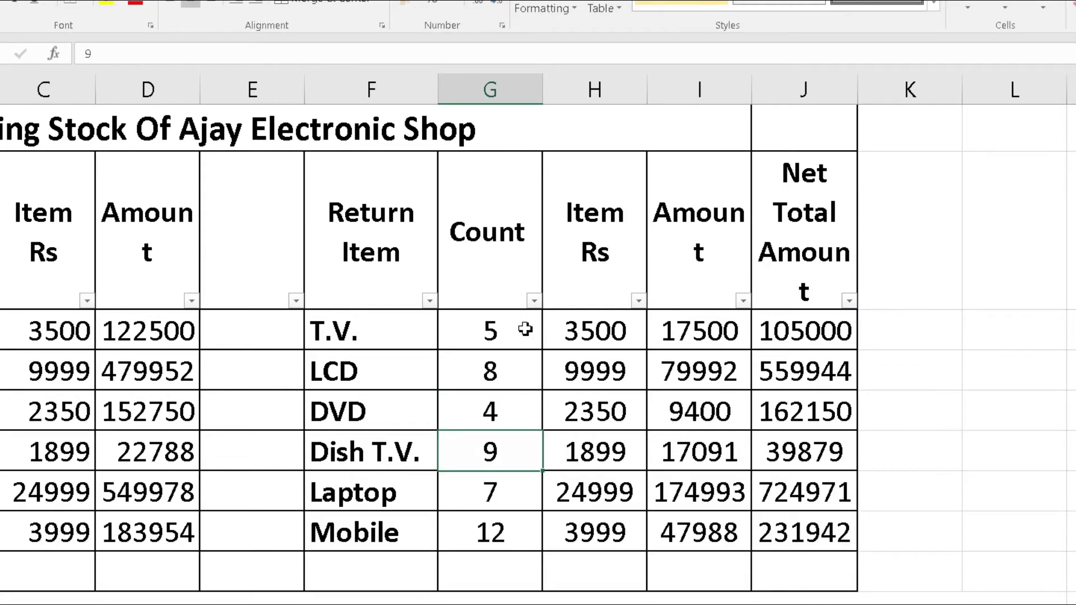
left_click(653, 326)
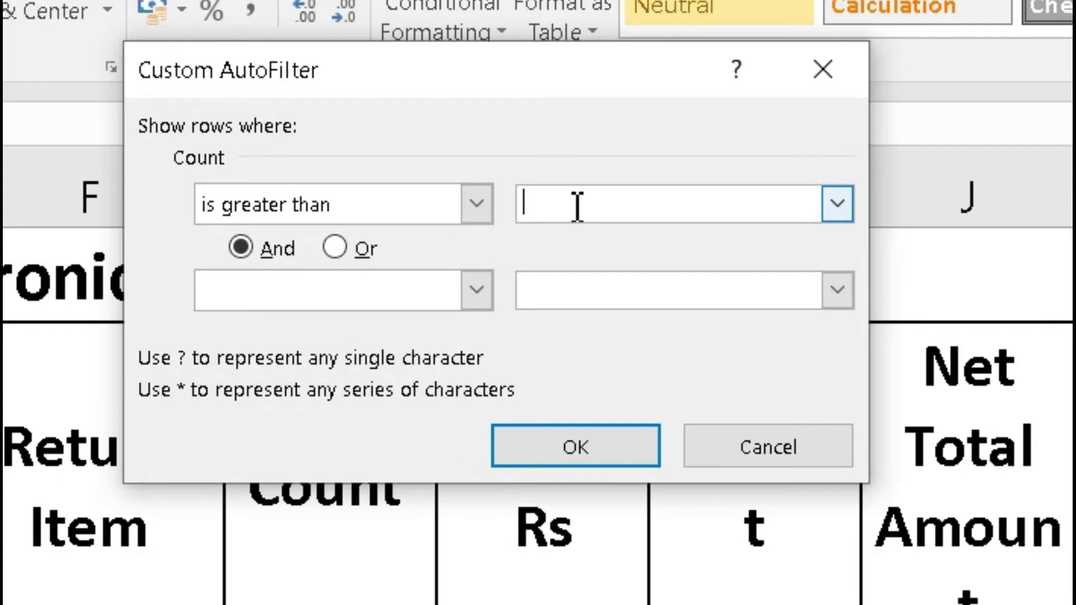
type("9")
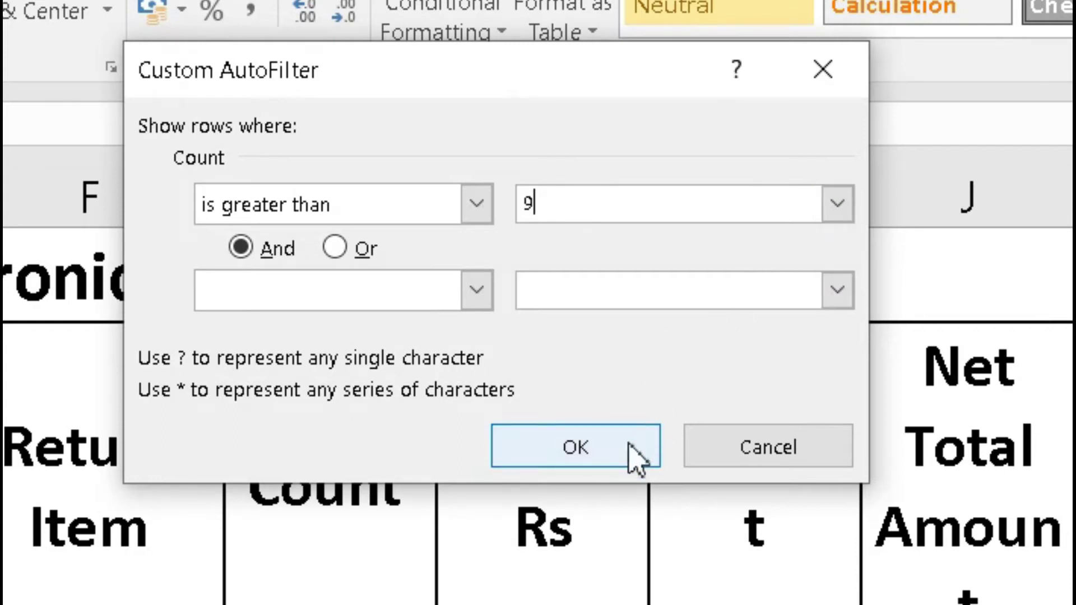
left_click(634, 451)
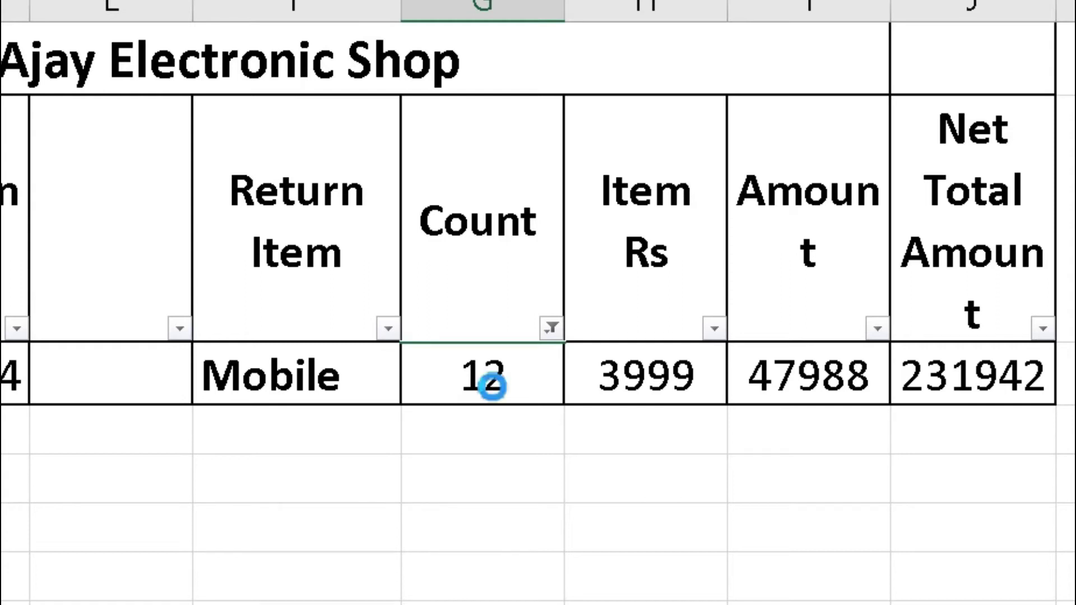
key("ctrl+z")
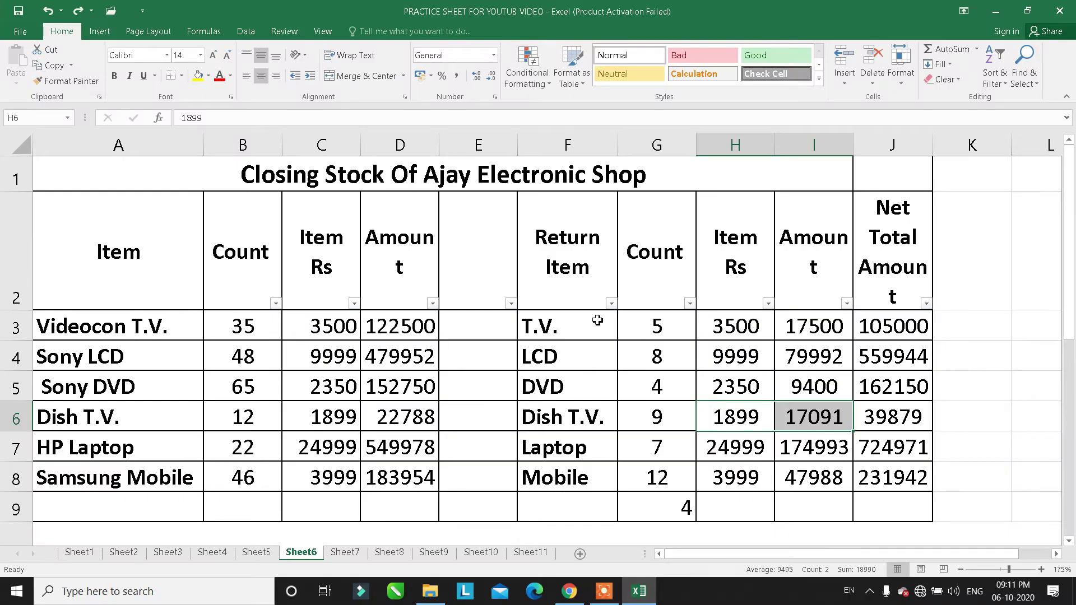
- Filter stock Count to equal 35, leaving only Videocon T.V., then undo the filter
left_click(432, 379)
left_click(276, 304)
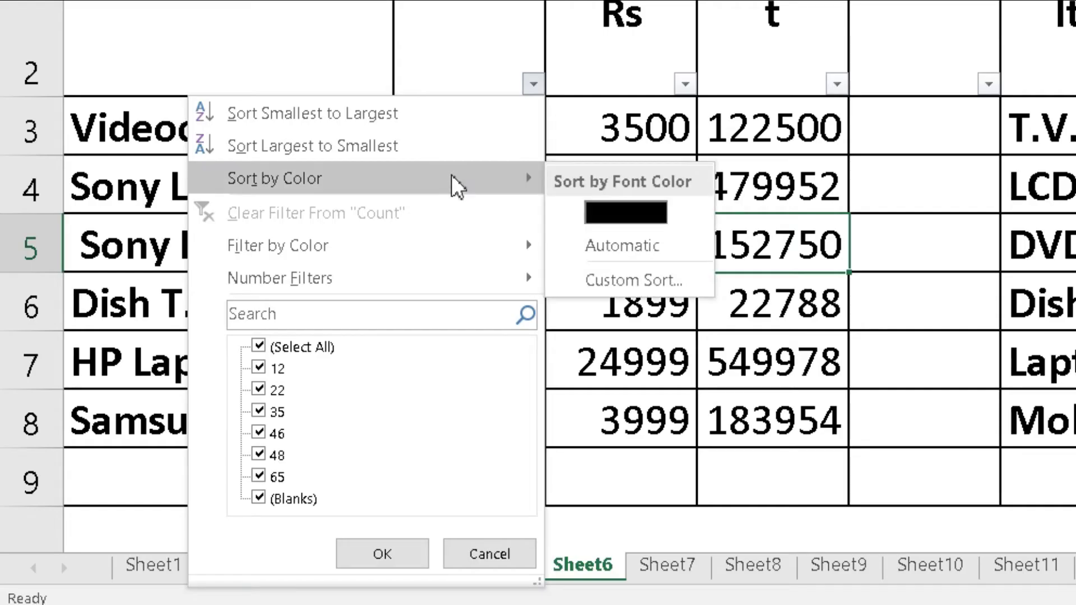
mouse_move(336, 277)
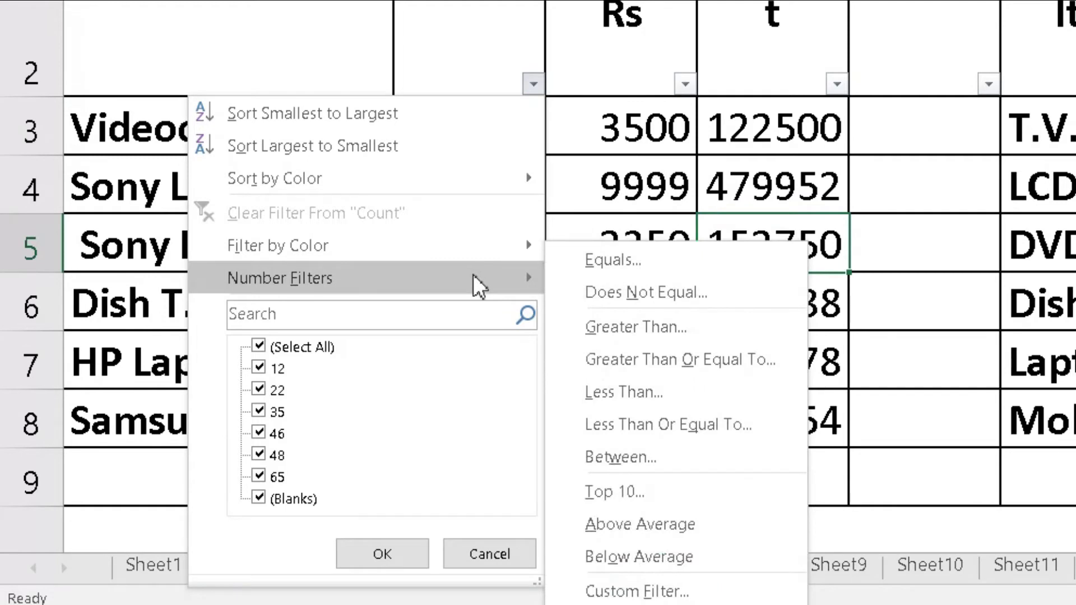
left_click(586, 251)
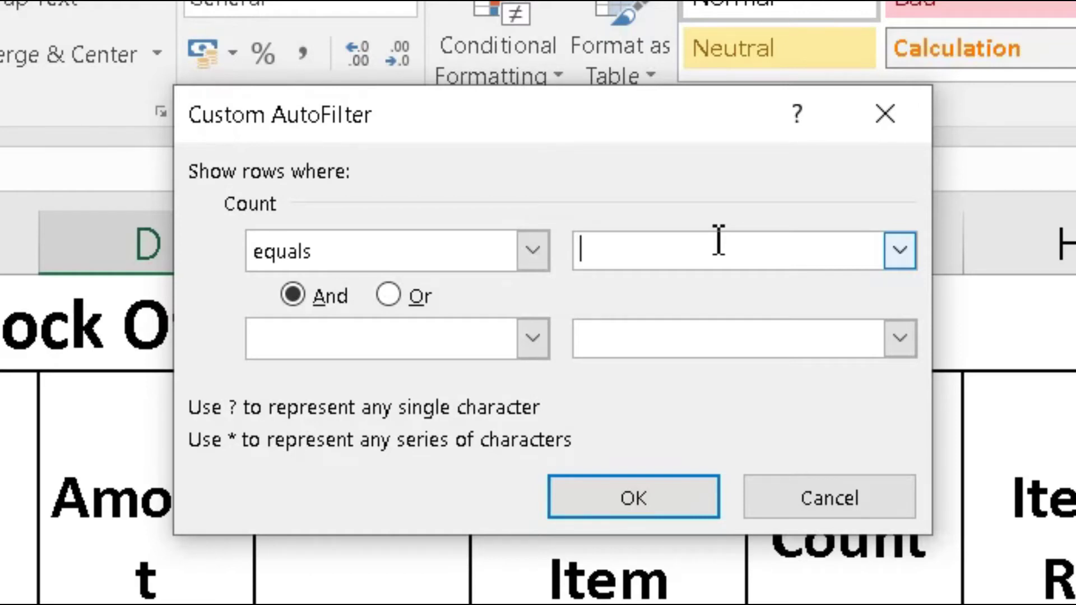
type("35")
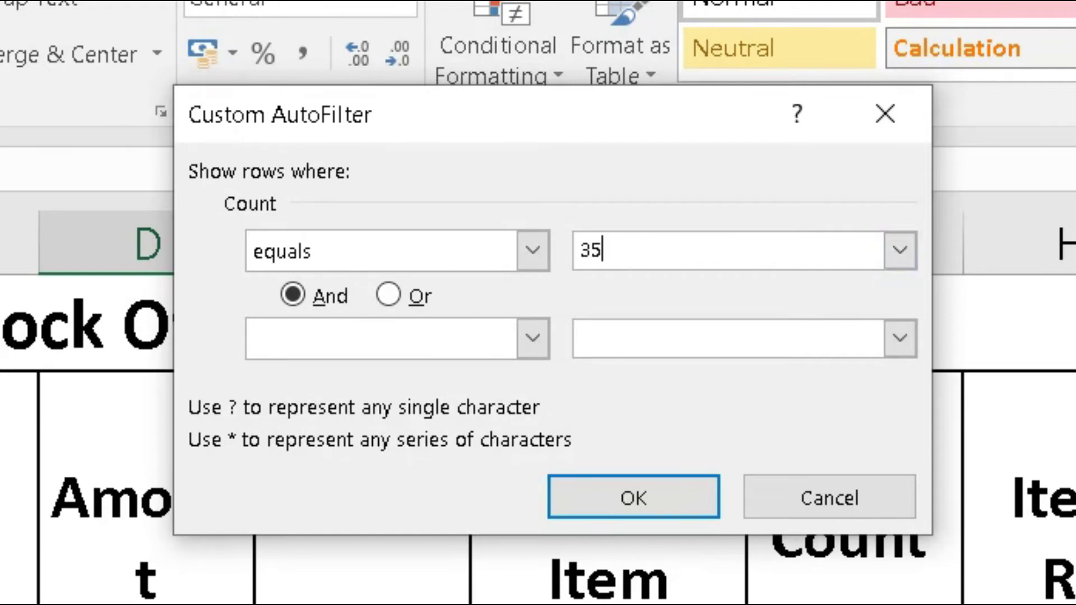
left_click(678, 507)
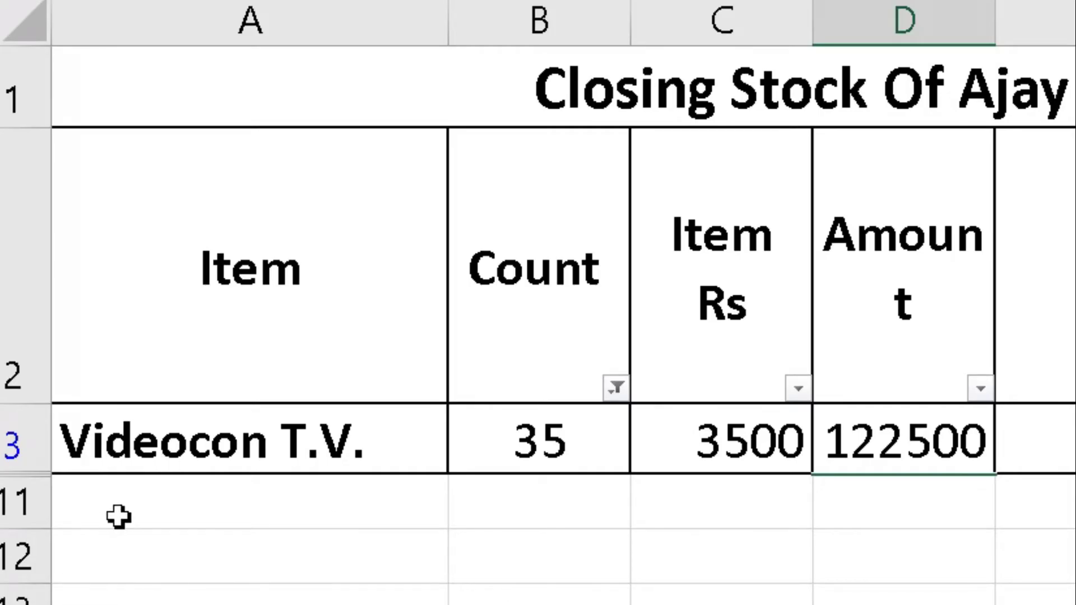
left_click(493, 436)
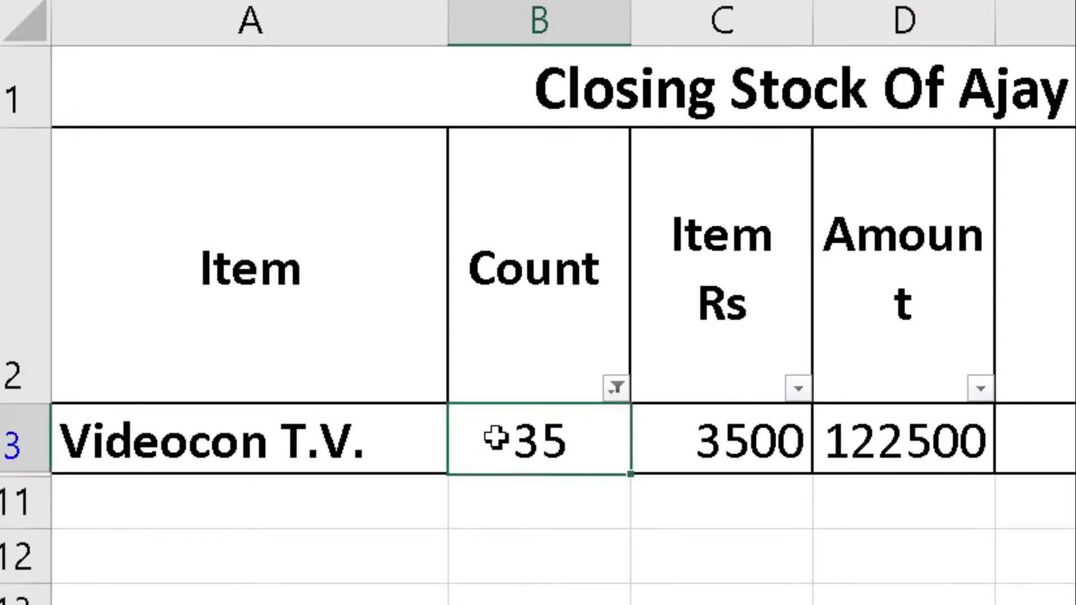
mouse_move(616, 387)
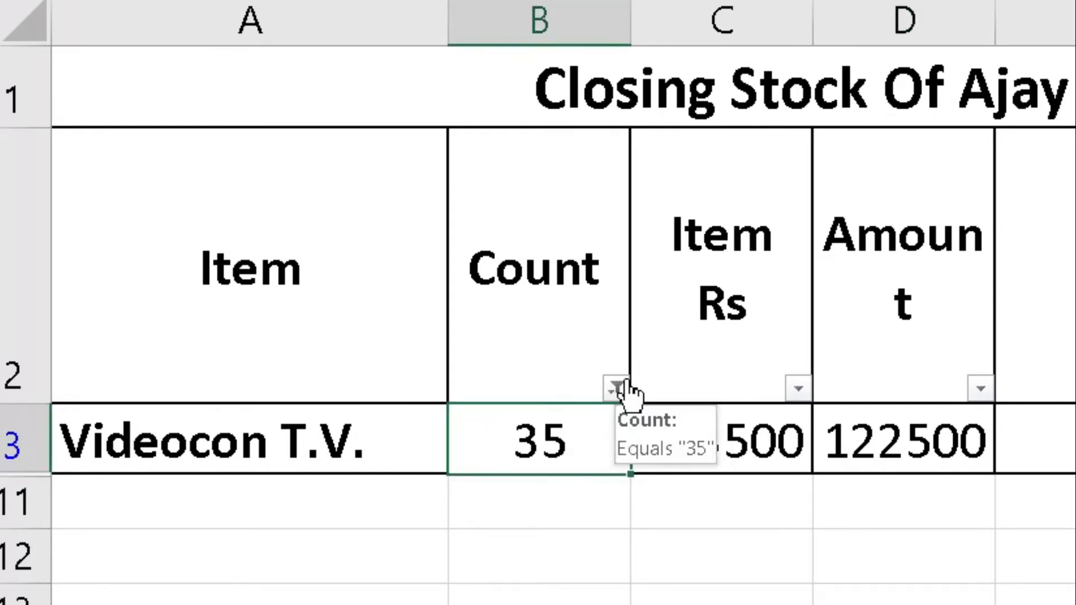
key("ctrl+z")
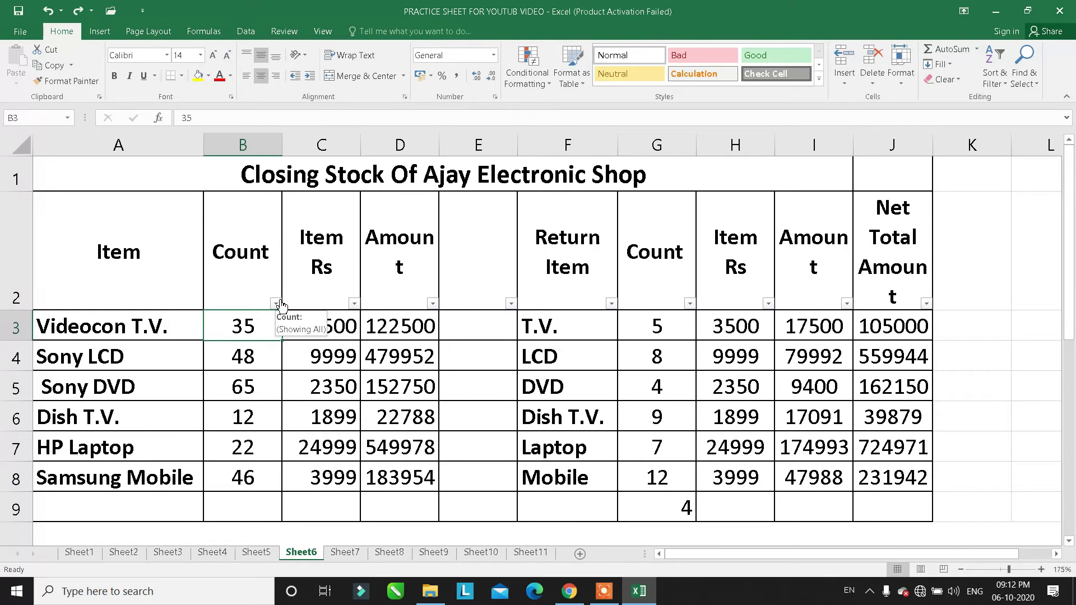
- Click through the Item cells and Item column, opening and dismissing Sort & Filter twice
left_click(61, 361)
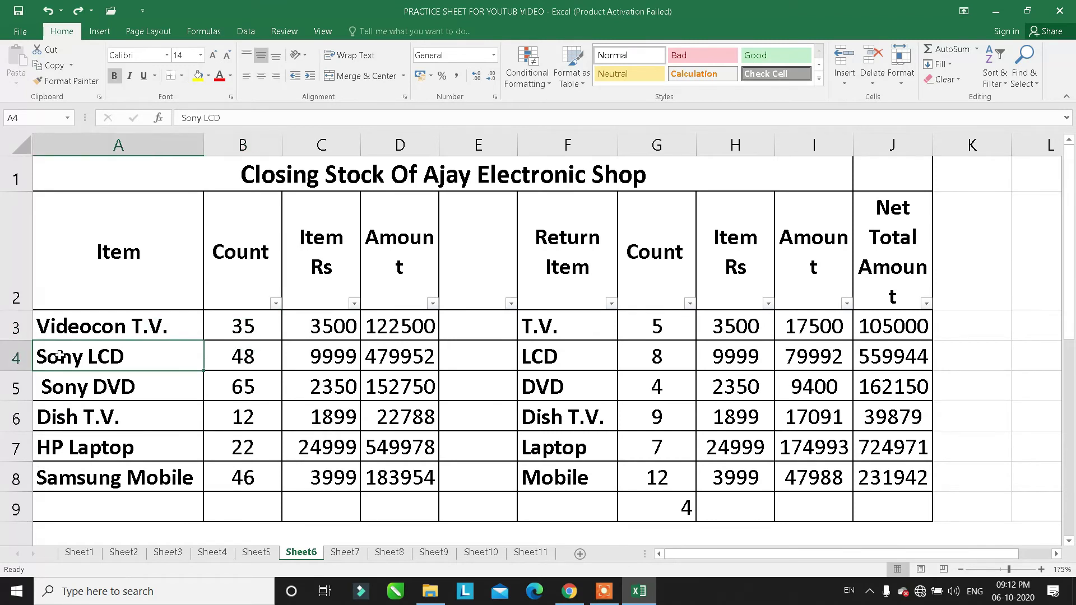
left_click(151, 324)
left_click(169, 290)
left_click(165, 335)
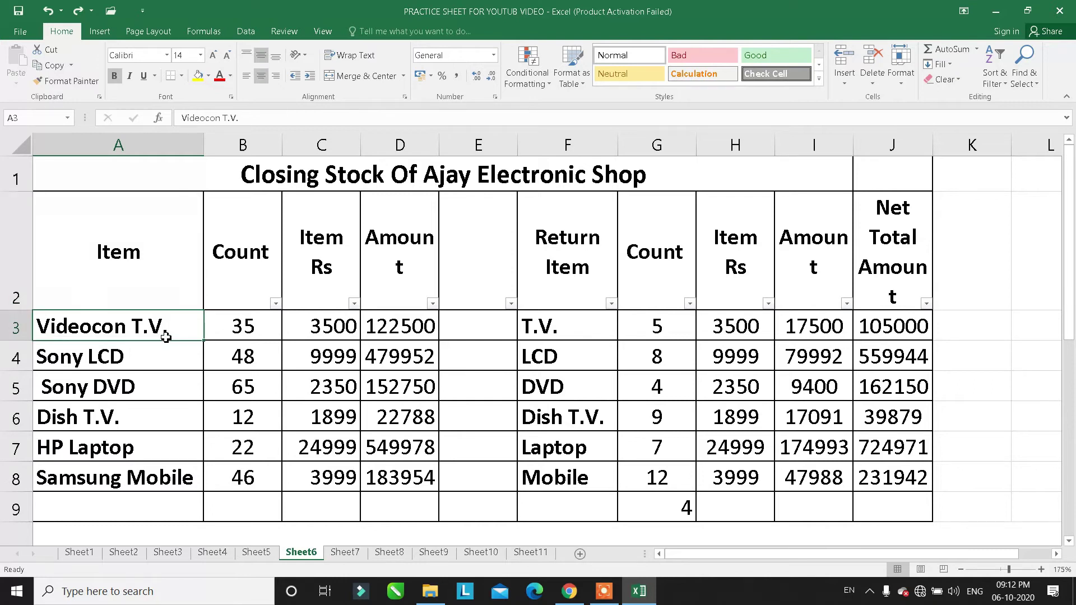
left_click(130, 283)
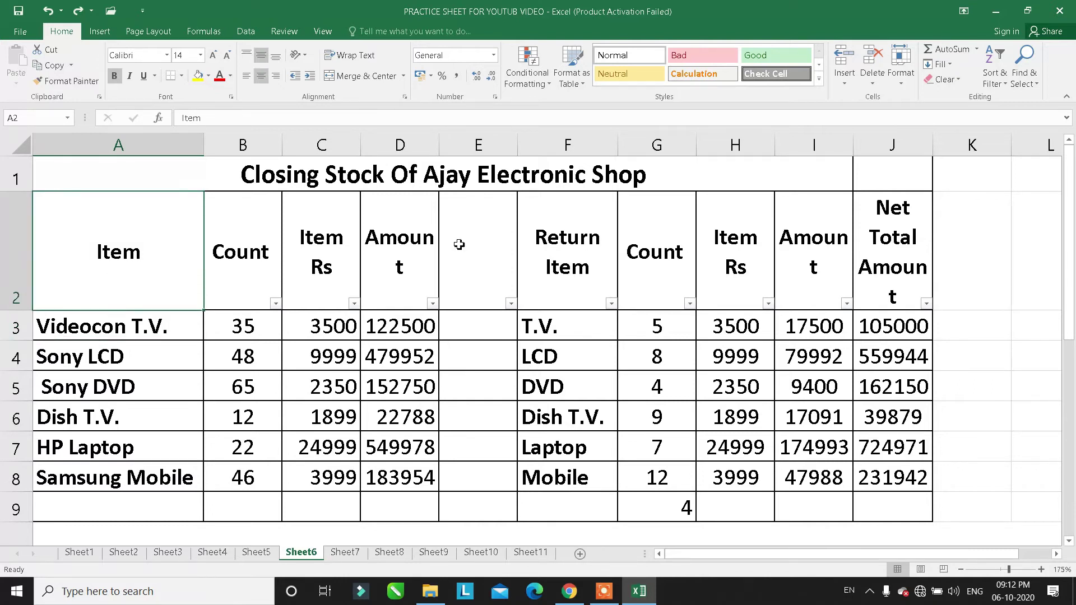
left_click(72, 374)
left_click(162, 150)
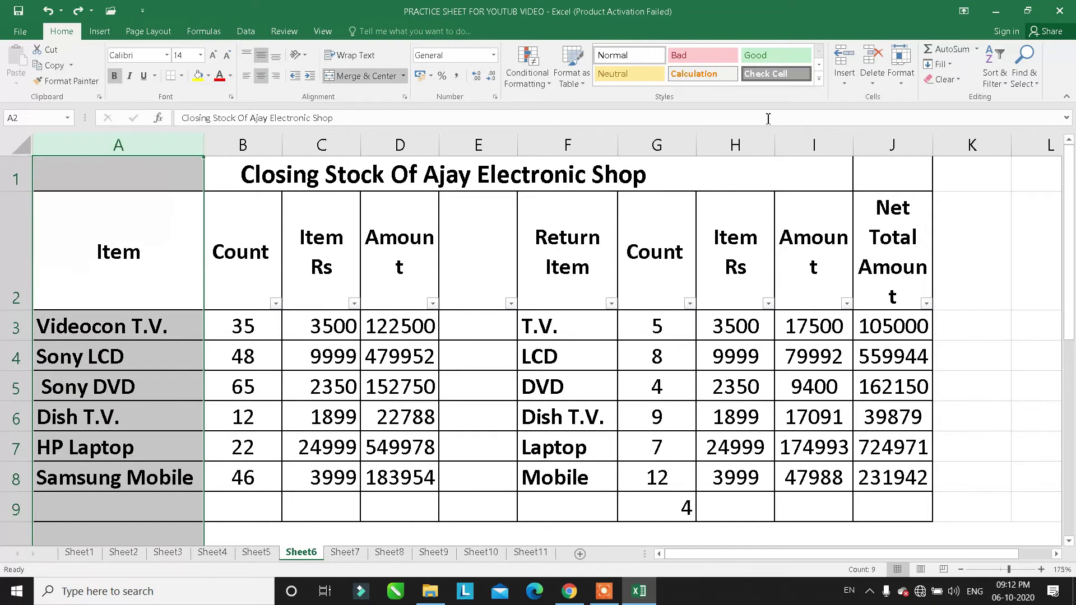
left_click(995, 83)
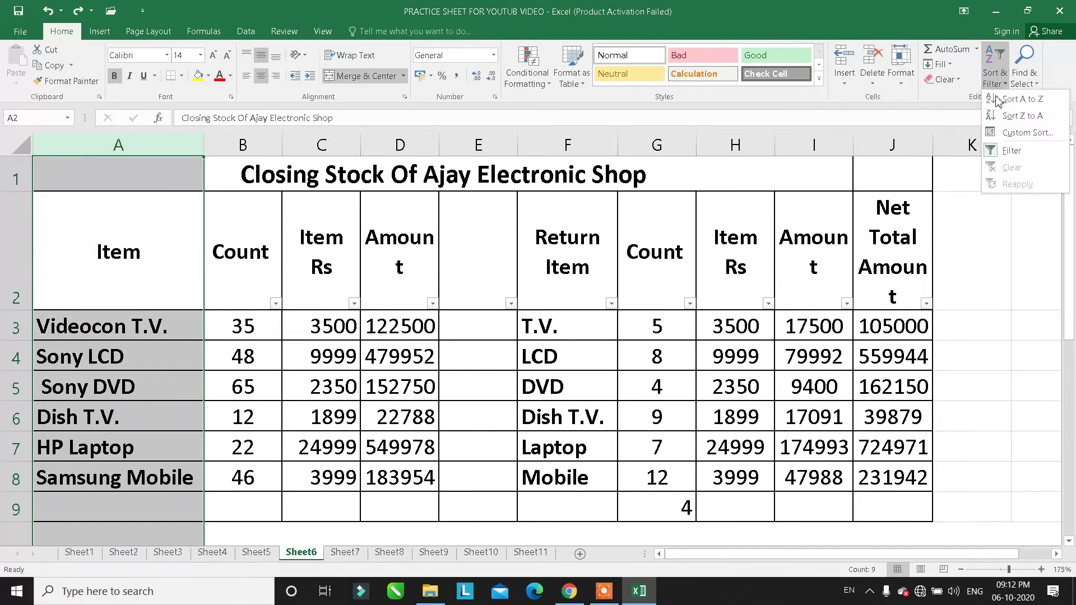
key("Escape")
left_click(995, 83)
key("Escape")
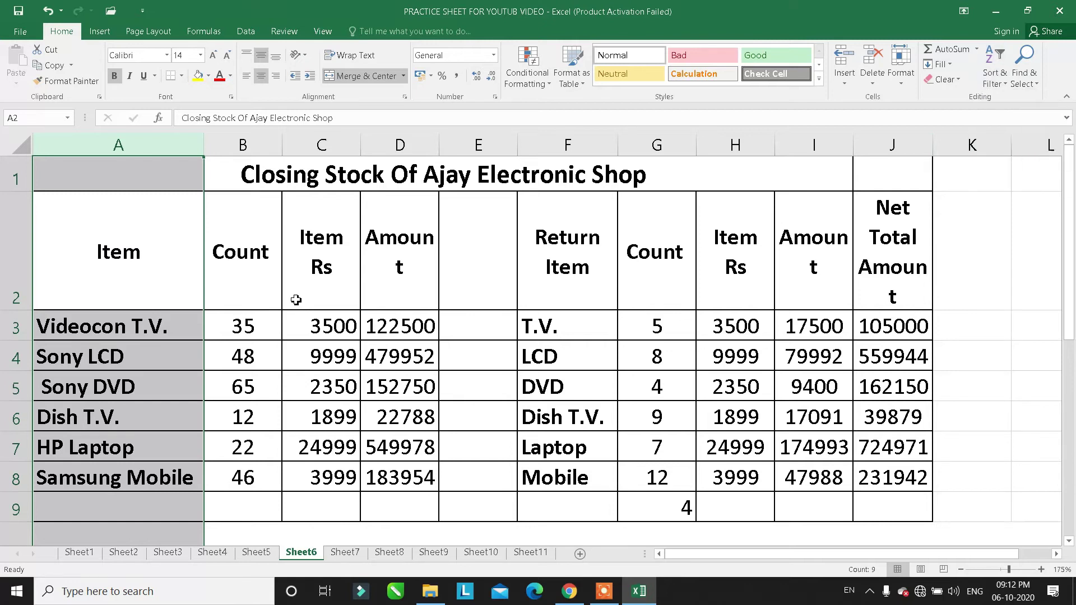
- Select the stock table A2:J9 and reapply Filter to put arrows on the headers
left_click(81, 224)
left_click_drag(93, 251, 878, 503)
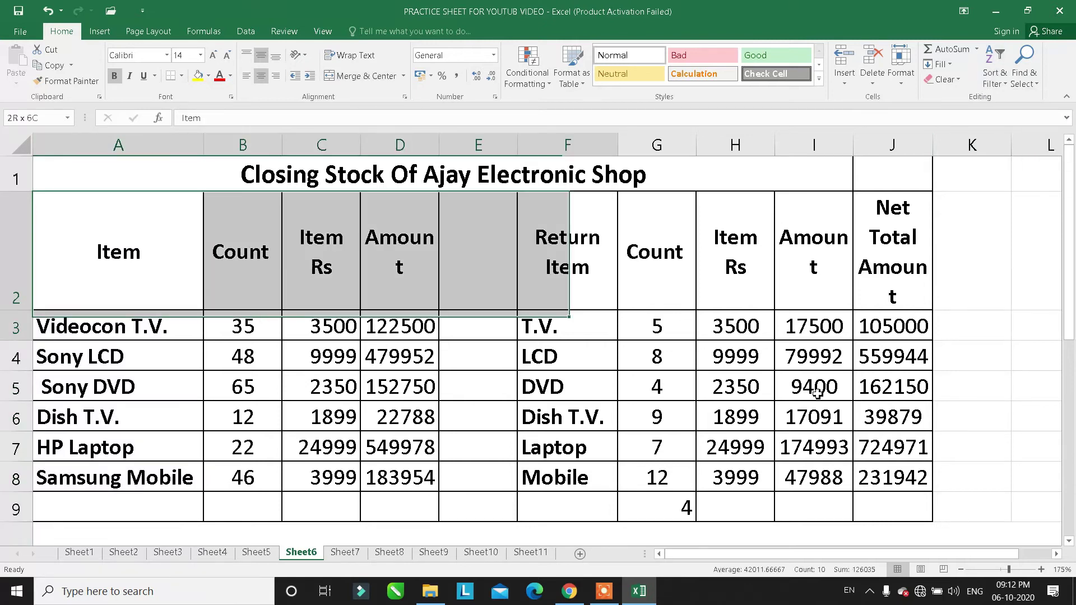
left_click(995, 85)
left_click(993, 160)
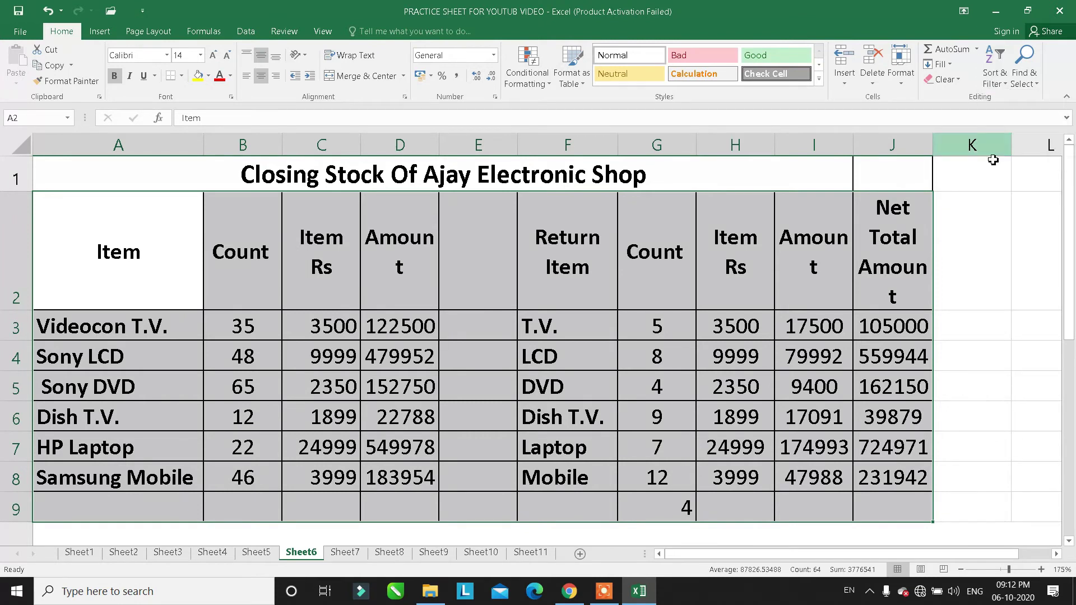
left_click(417, 353)
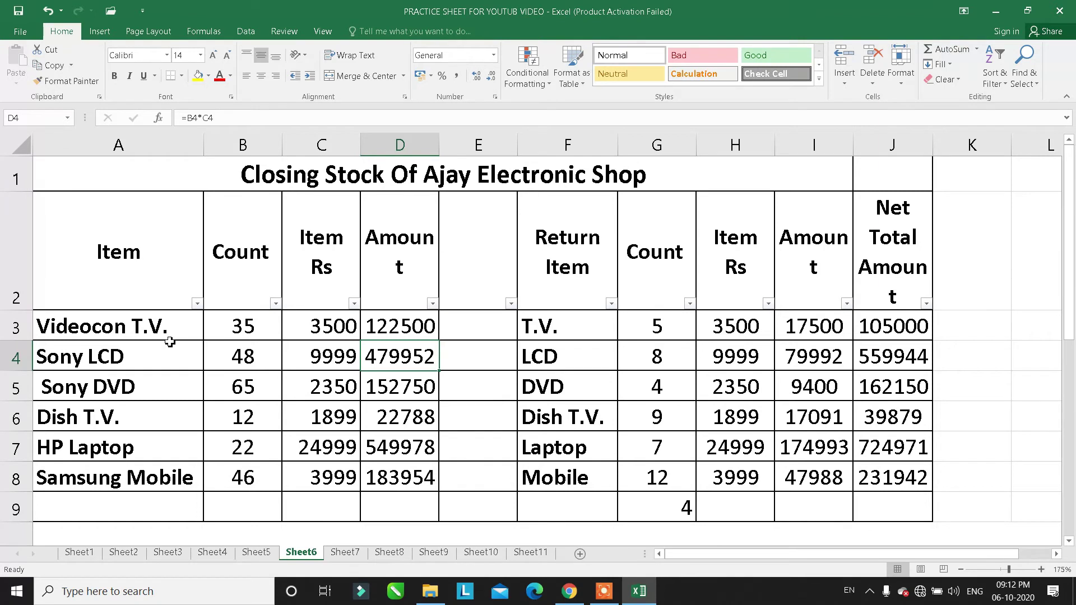
- Uncheck Sony LCD in the Item column filter to hide its row
left_click(197, 303)
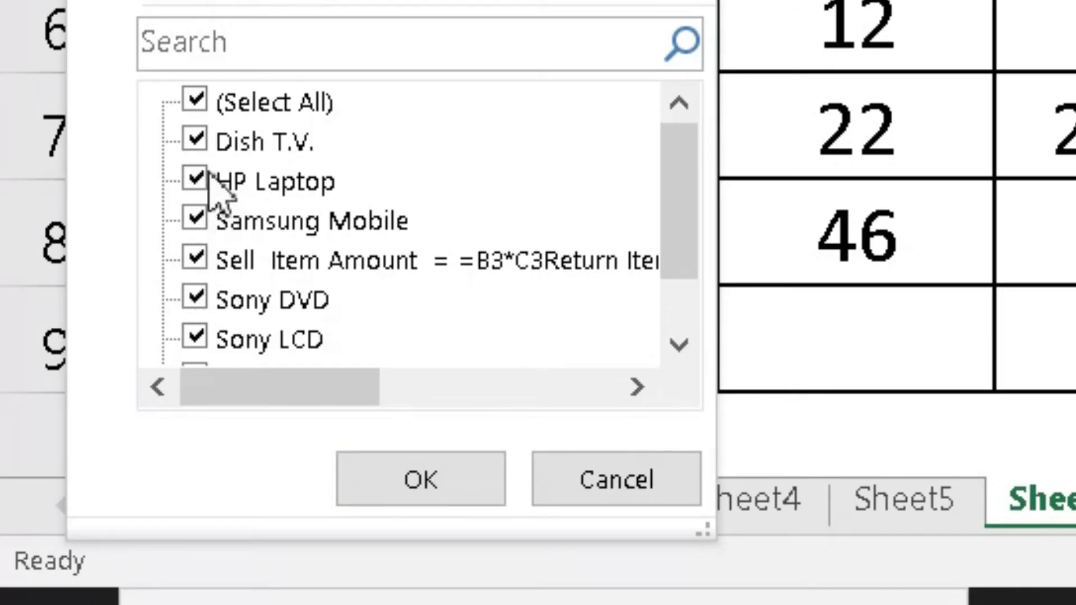
left_click(193, 339)
left_click(358, 490)
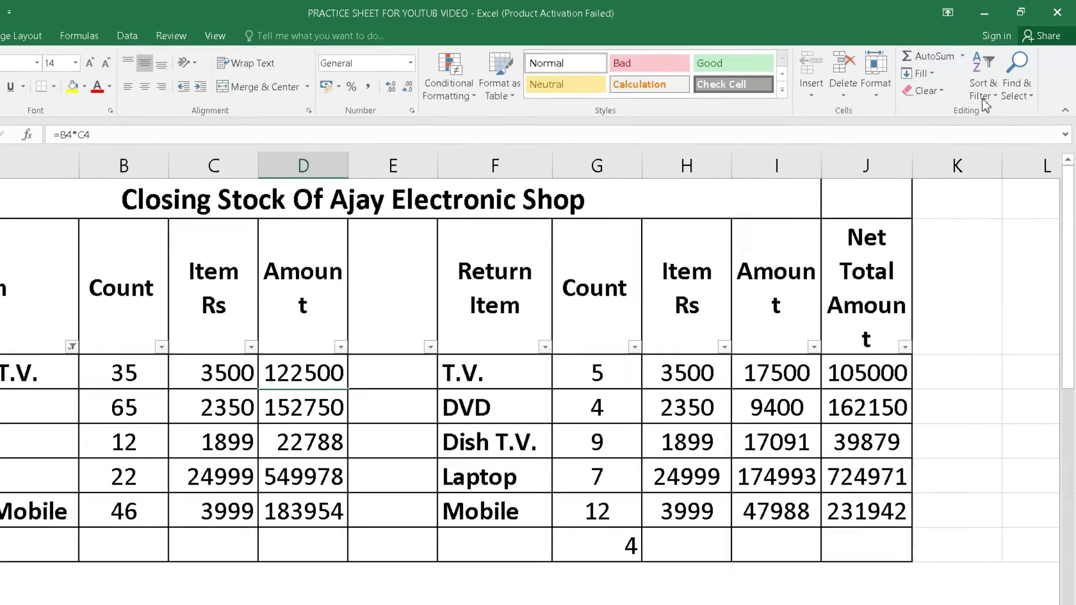
left_click(983, 97)
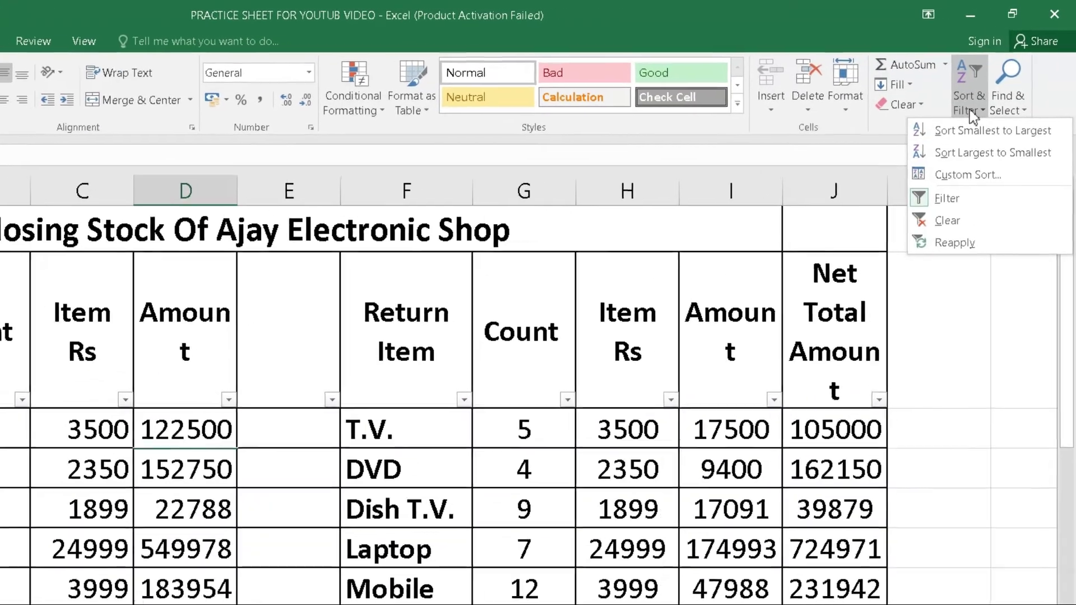
key("Escape")
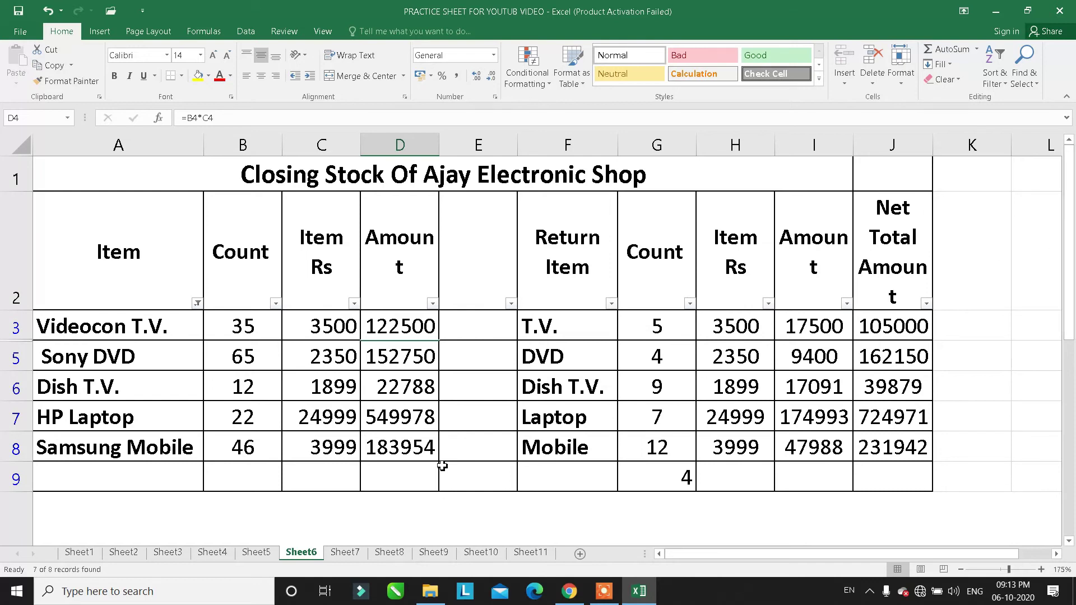
scroll(384, 446, "down", 2)
scroll(680, 243, "up", 2)
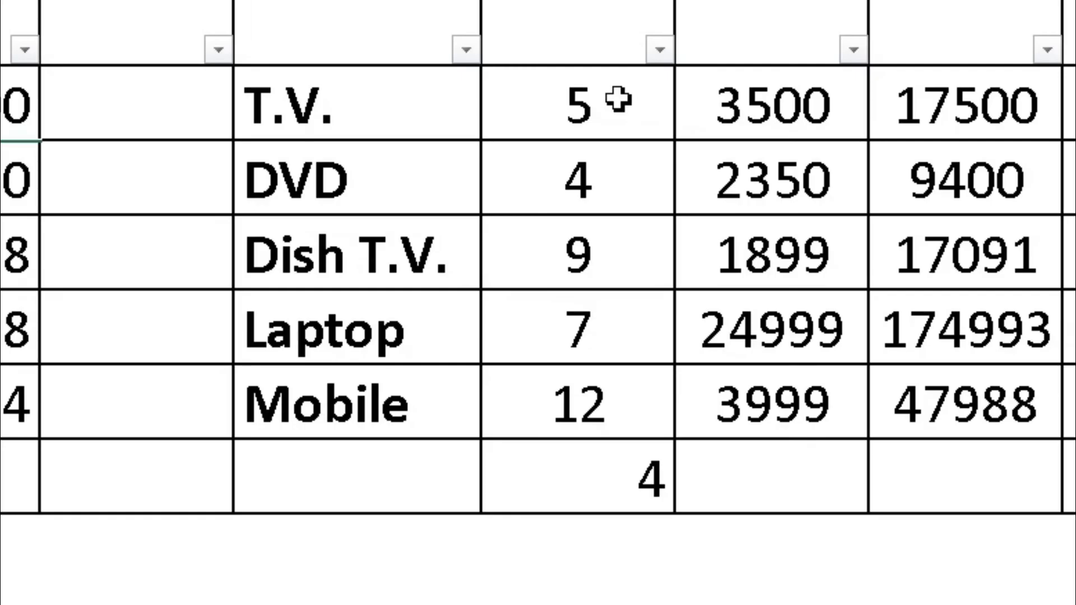
left_click_drag(673, 326, 671, 390)
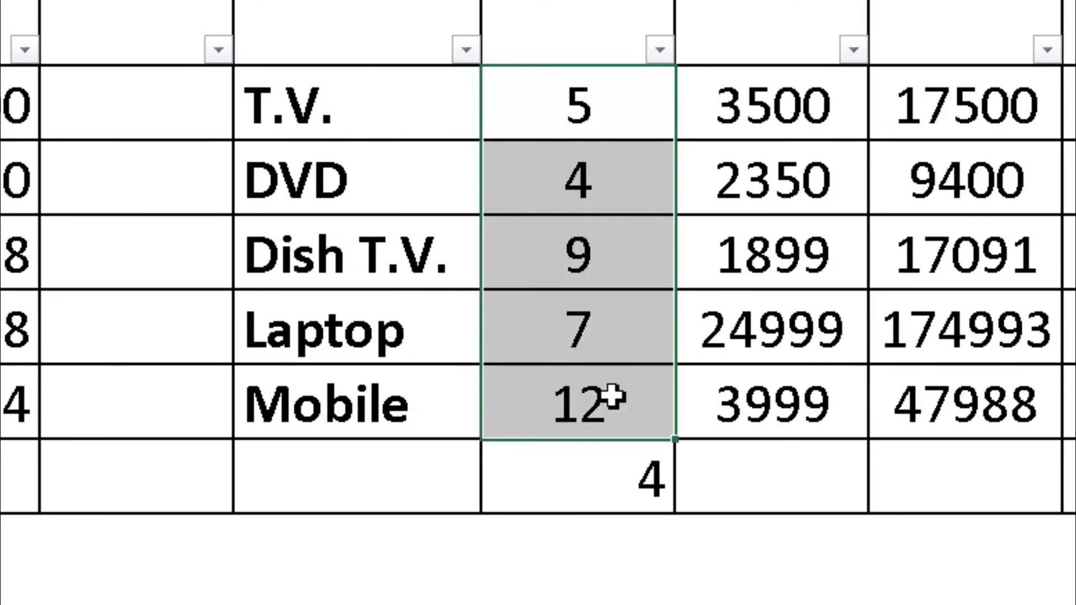
left_click_drag(615, 265, 616, 396)
left_click(759, 100)
left_click_drag(588, 101, 579, 328)
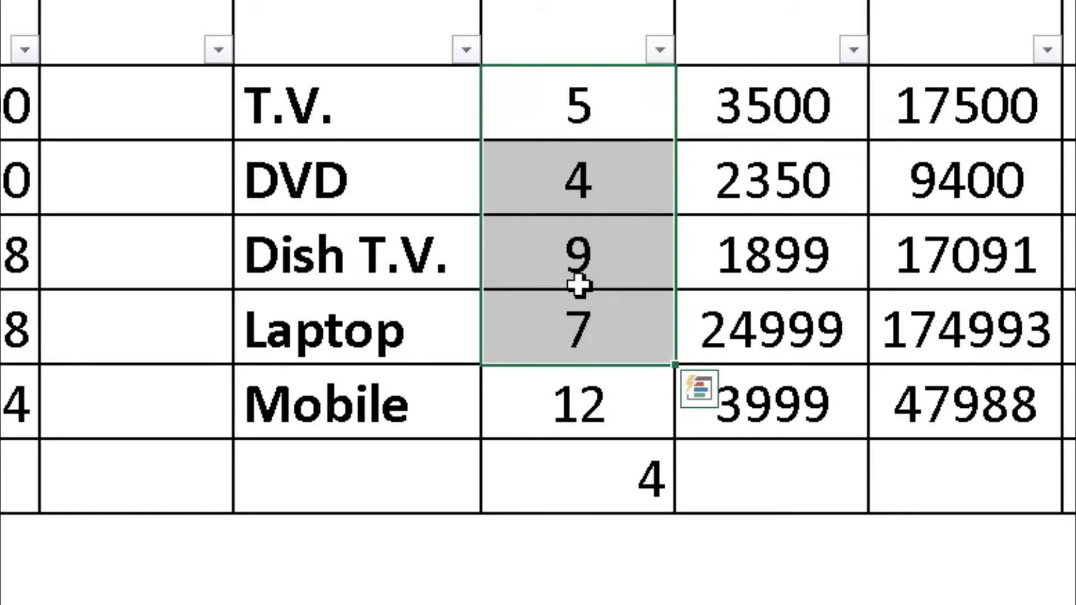
left_click(620, 401)
left_click_drag(617, 92, 599, 412)
key("Escape")
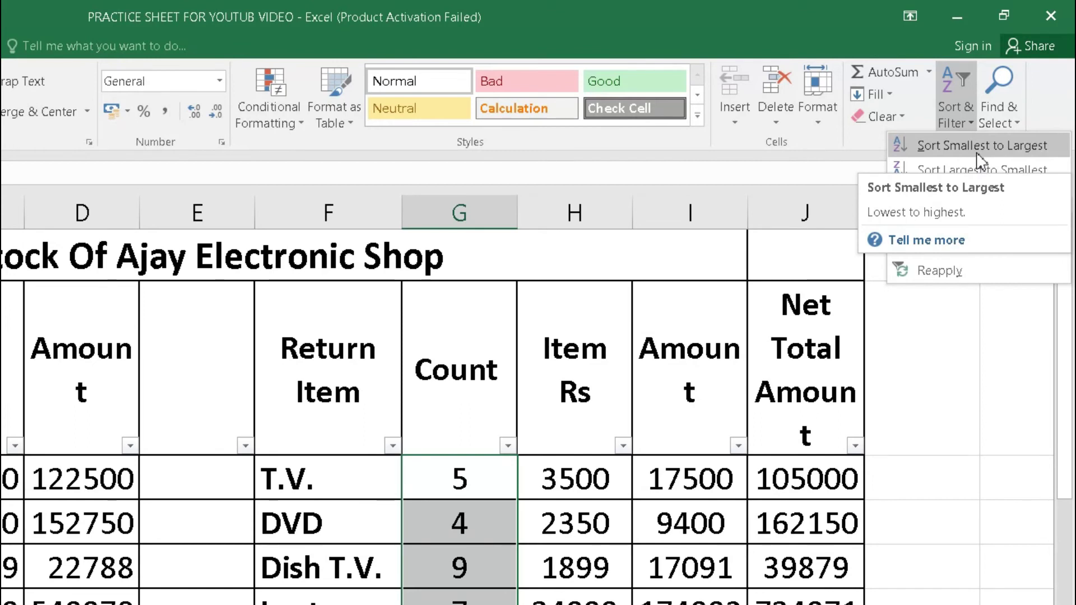
left_click(977, 151)
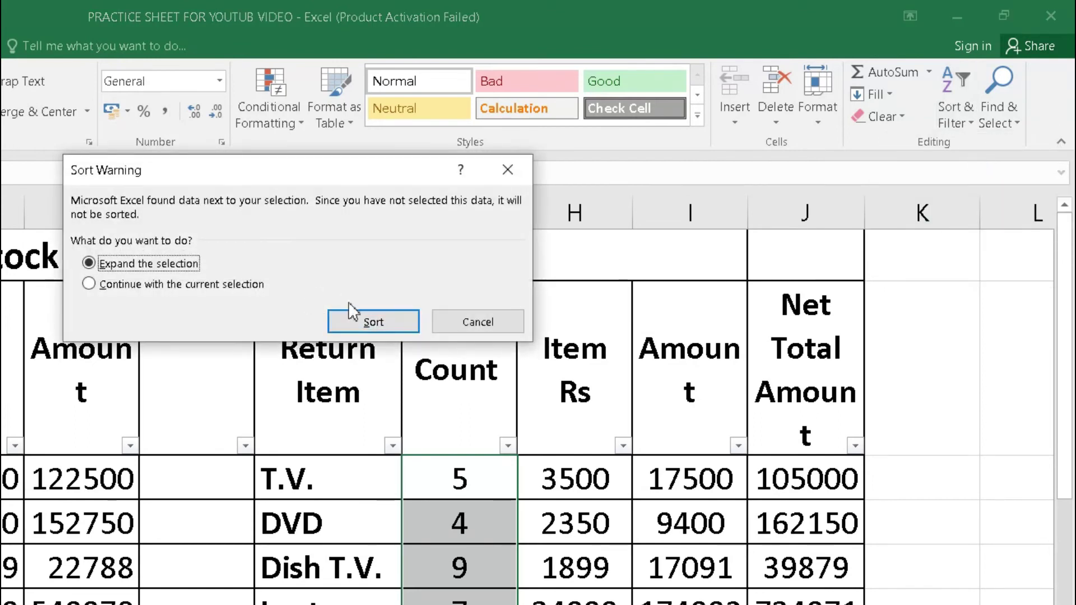
left_click(359, 313)
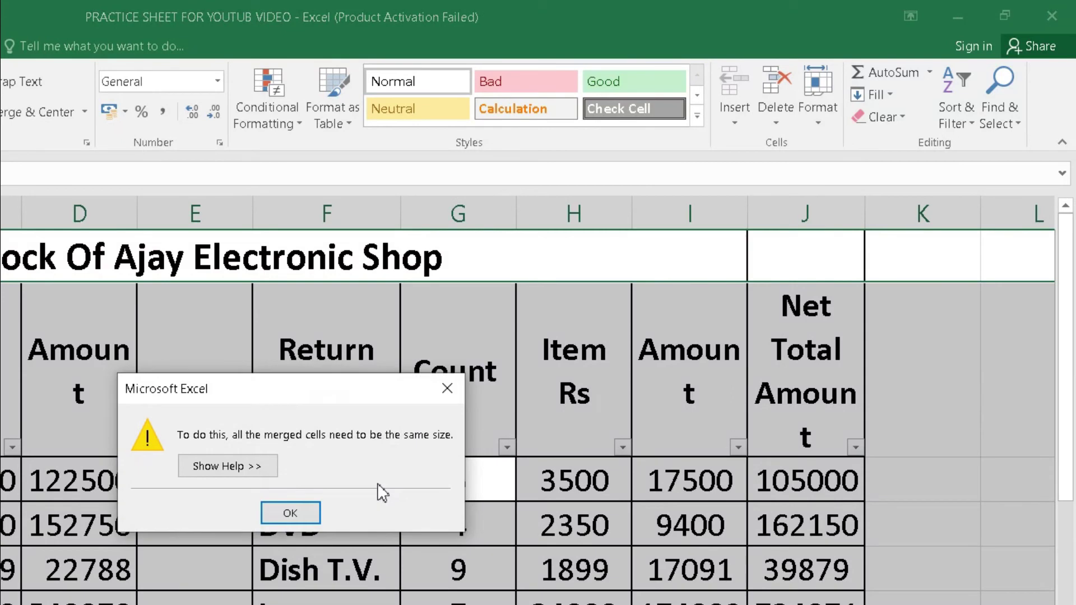
left_click(309, 521)
left_click(424, 574)
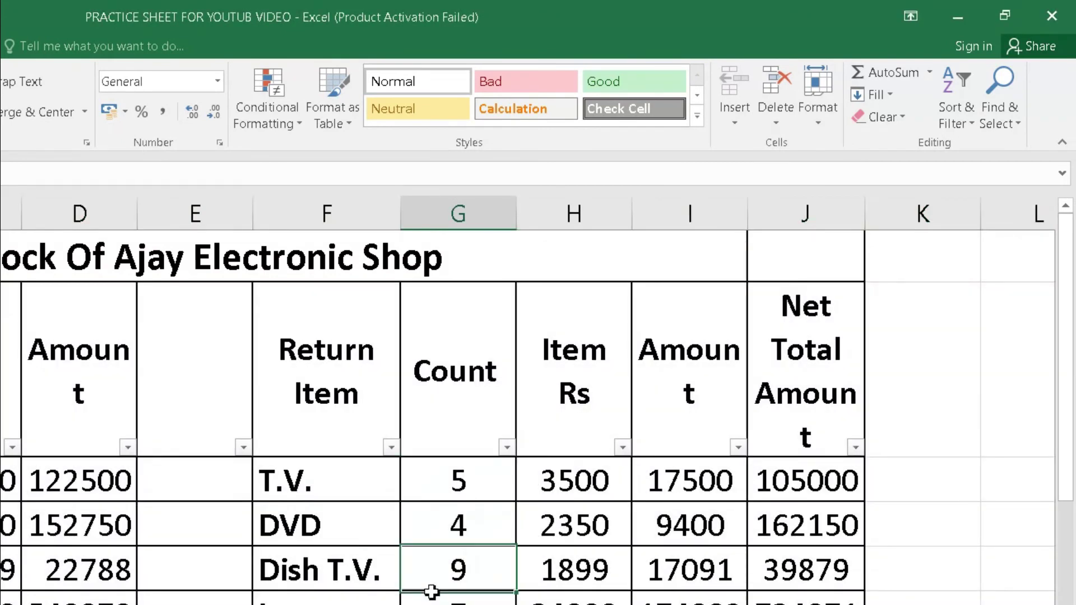
left_click_drag(481, 487, 477, 602)
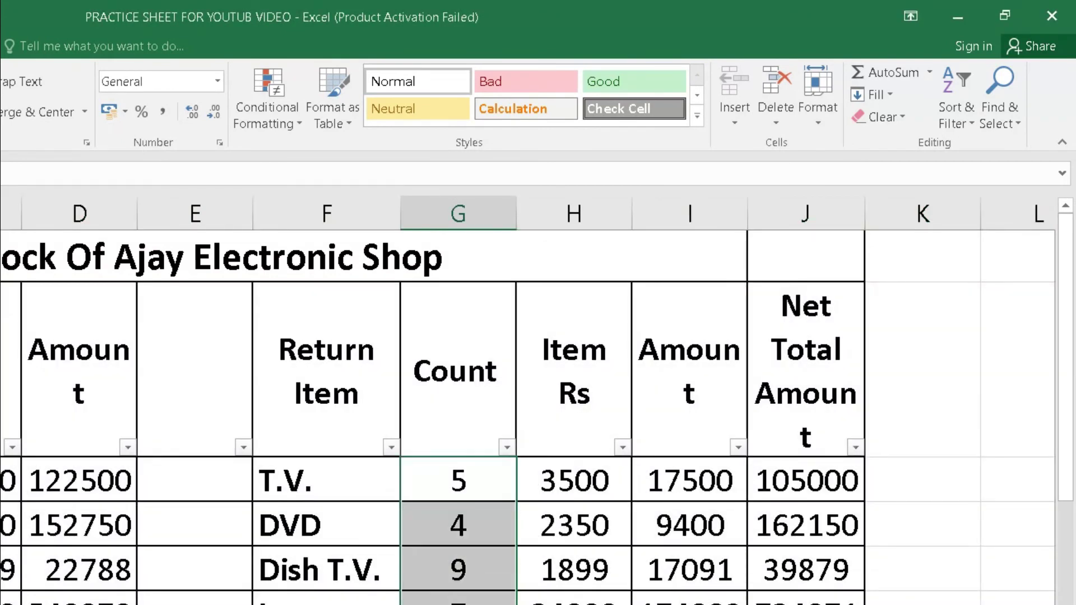
- Sort only the selected return Count cells smallest to largest, continuing with the current selection
left_click(958, 115)
left_click(962, 146)
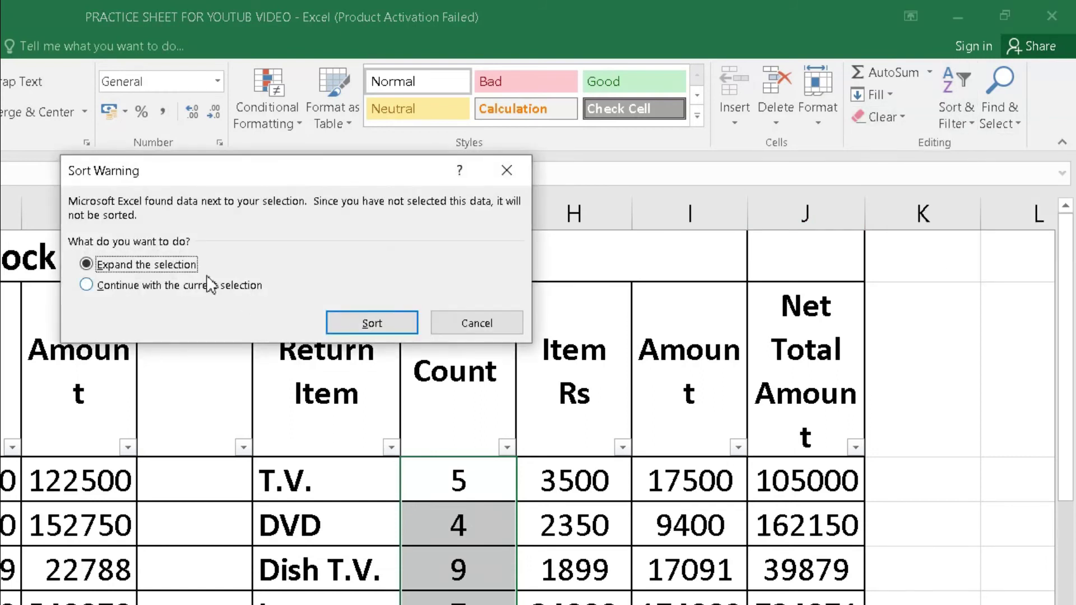
left_click(155, 287)
left_click(372, 324)
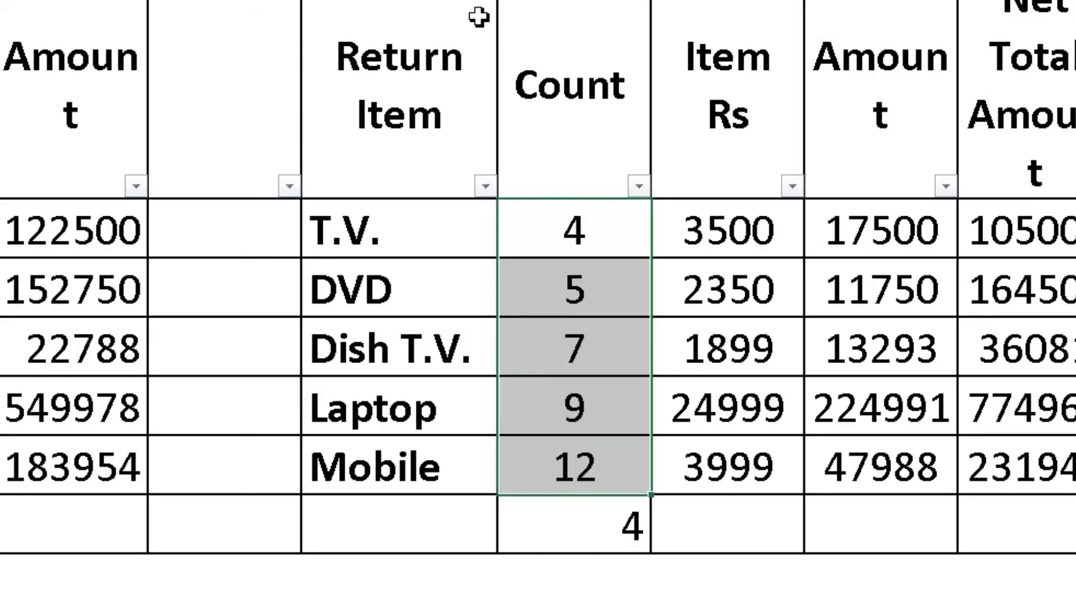
- Check the sorted return counts from 4 to 12, then reselect that range
left_click(699, 352)
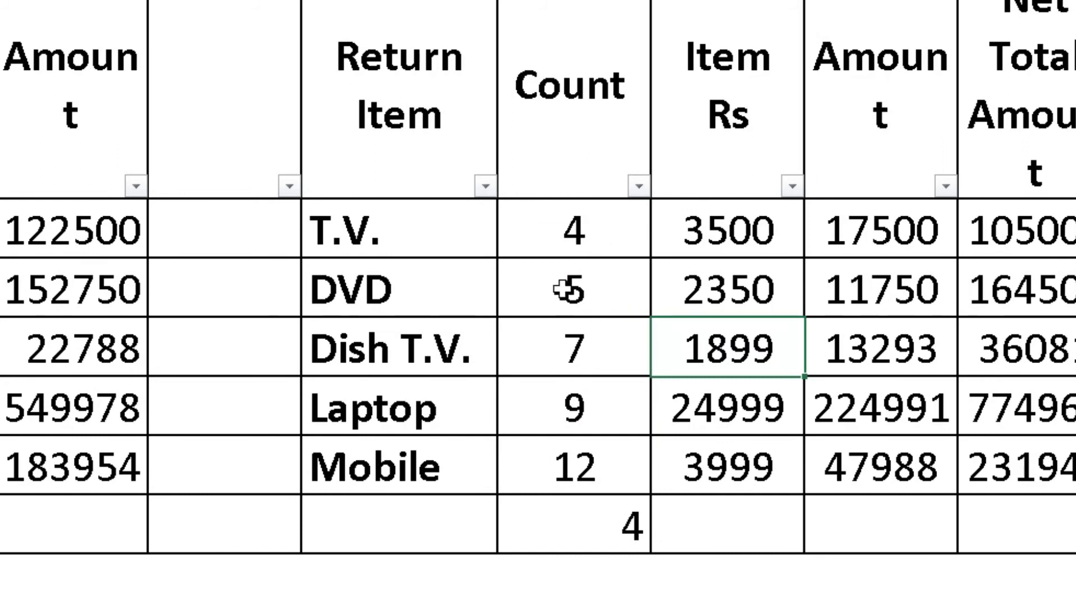
left_click(604, 239)
left_click(597, 289)
left_click(594, 351)
left_click(589, 409)
left_click(585, 479)
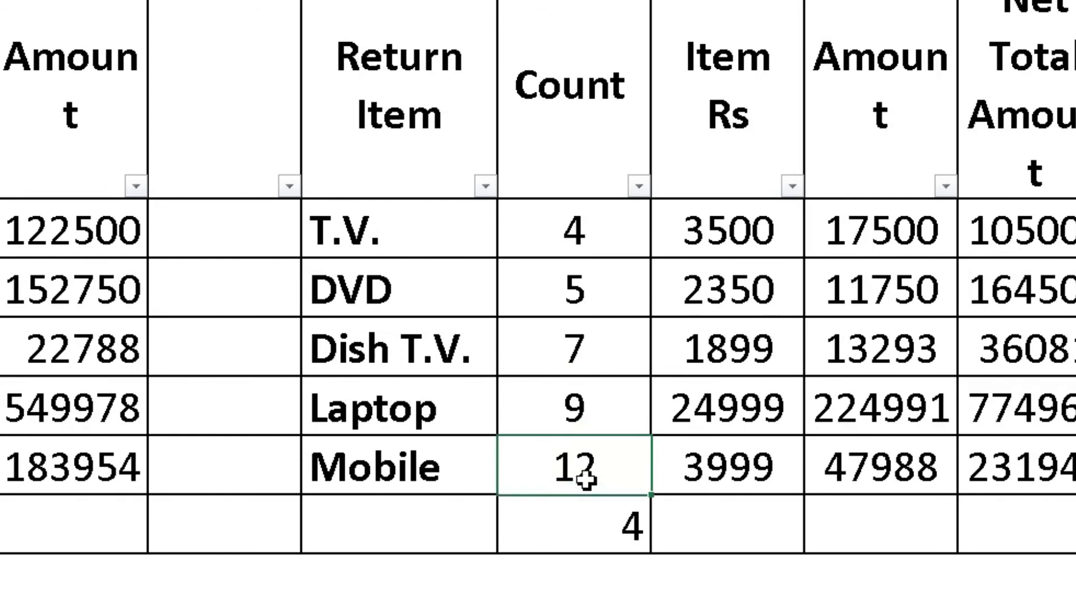
left_click_drag(606, 233, 591, 473)
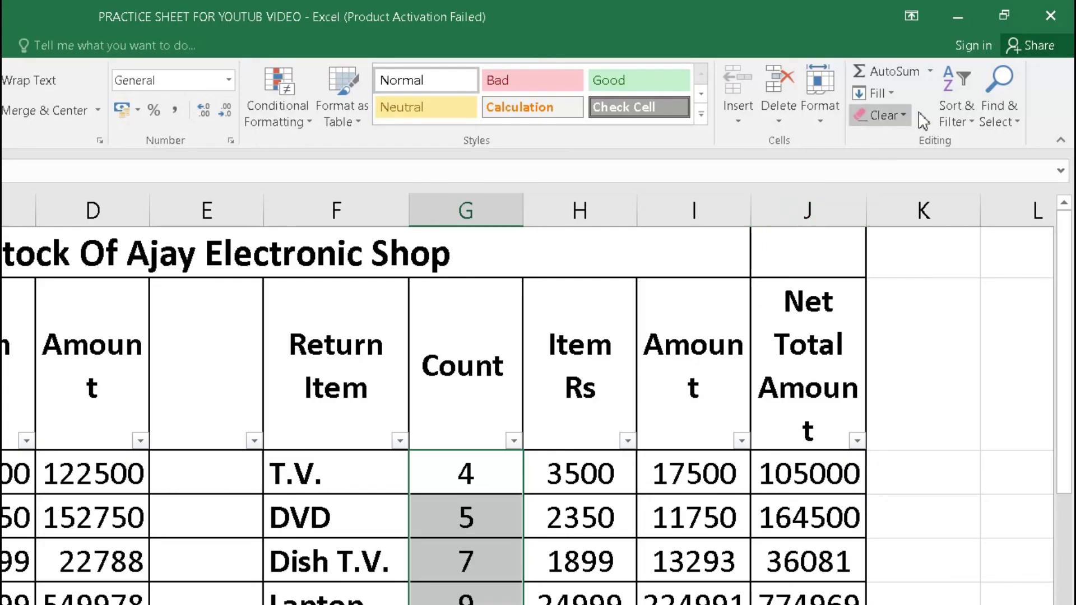
- Sort the return Count cells alone largest to smallest, continuing with the current selection
left_click(956, 109)
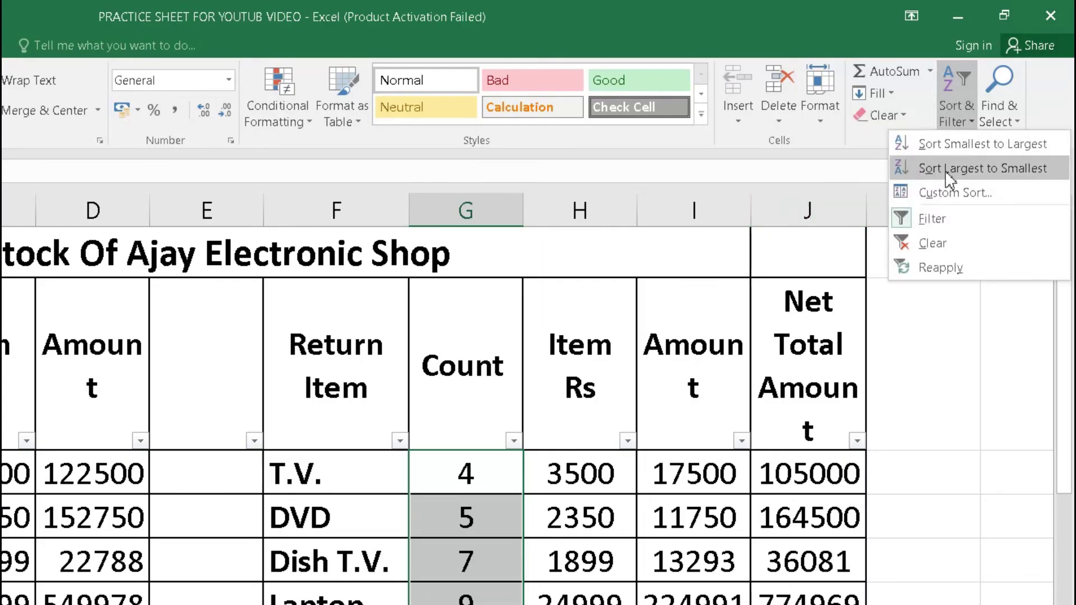
left_click(945, 170)
left_click(127, 281)
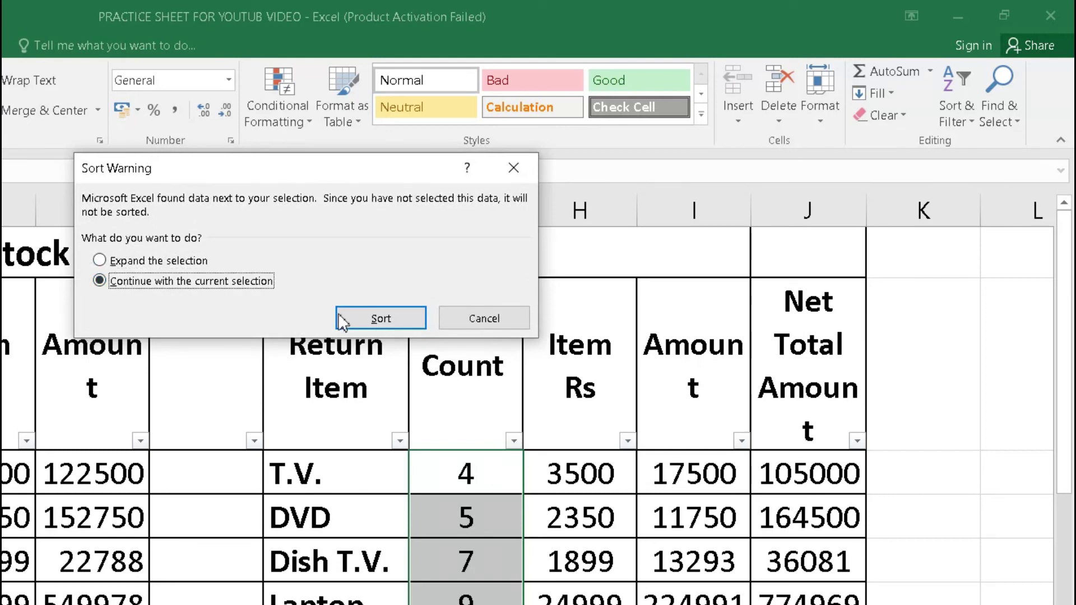
left_click(367, 325)
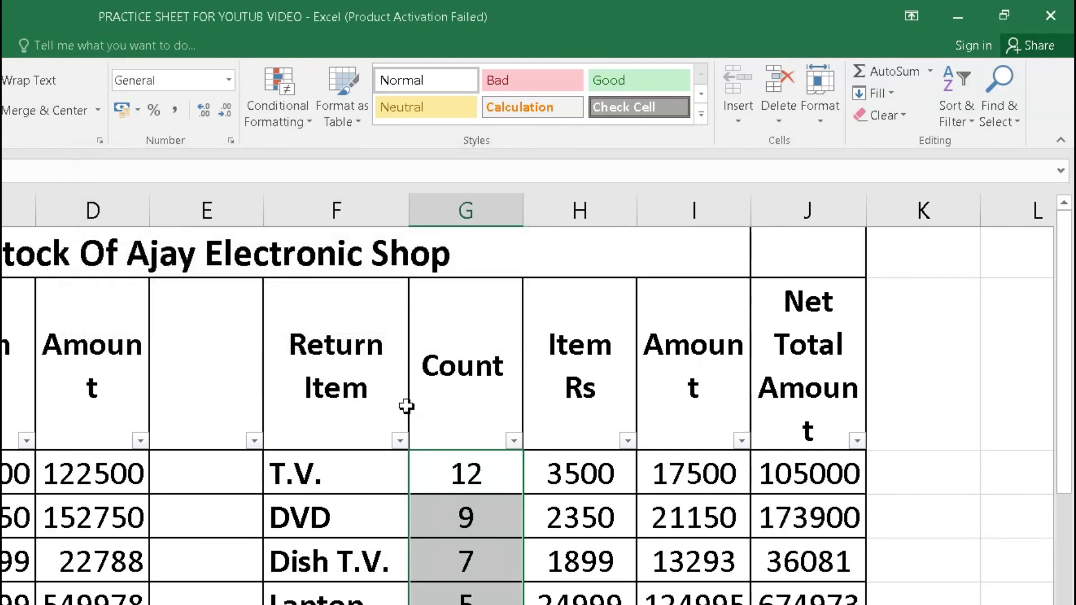
- Click through the re-sorted return counts from the DVD cell to the Mobile cell
left_click(491, 485)
left_click(499, 518)
left_click(506, 567)
left_click(612, 404)
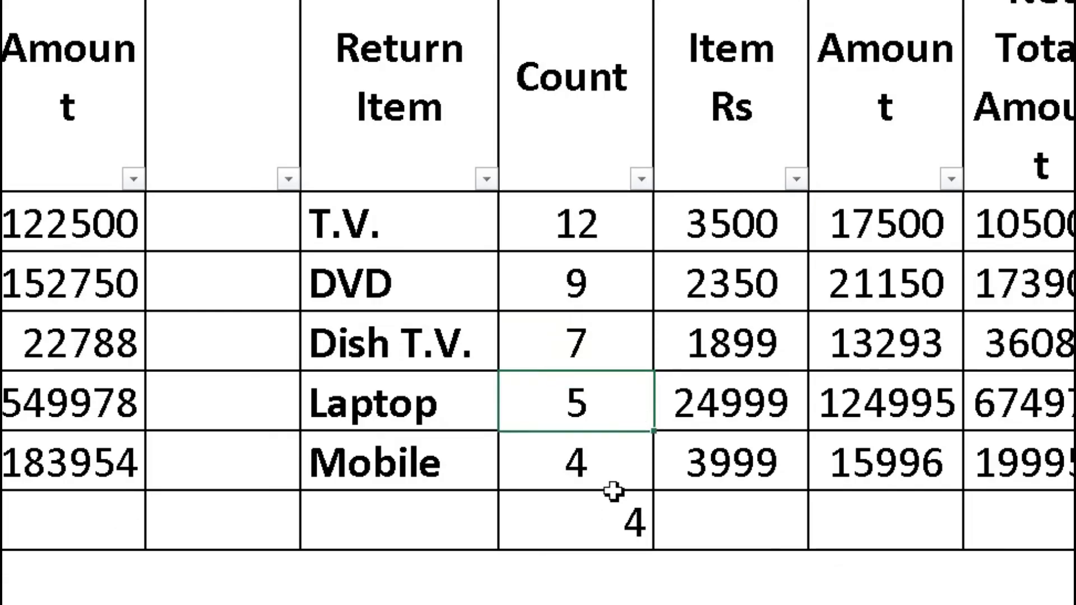
left_click(619, 470)
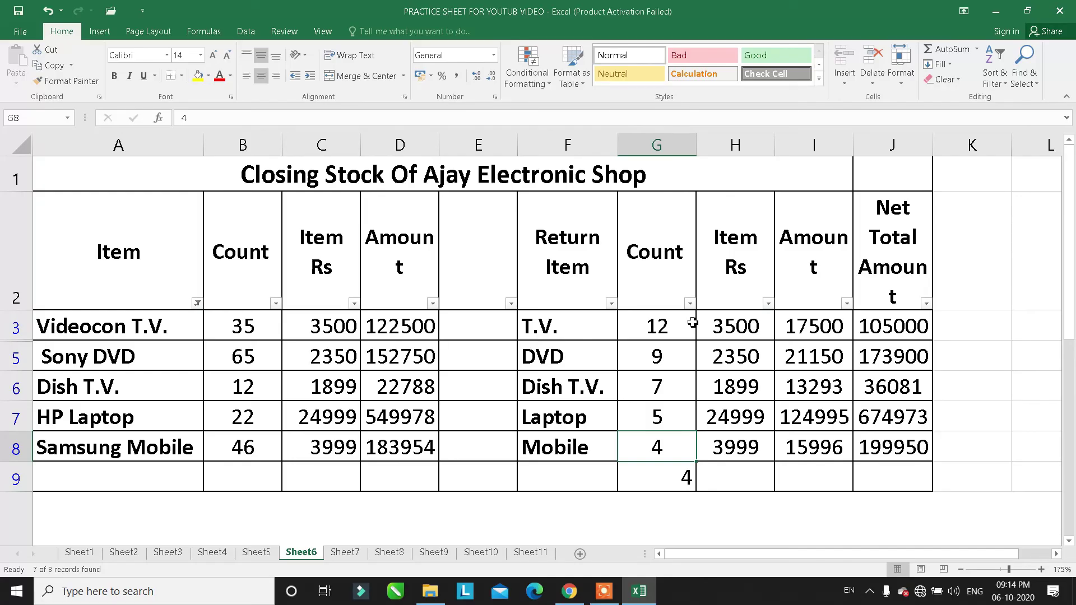
- Open the AutoFilter dropdown on the Amount header in column D
left_click(432, 303)
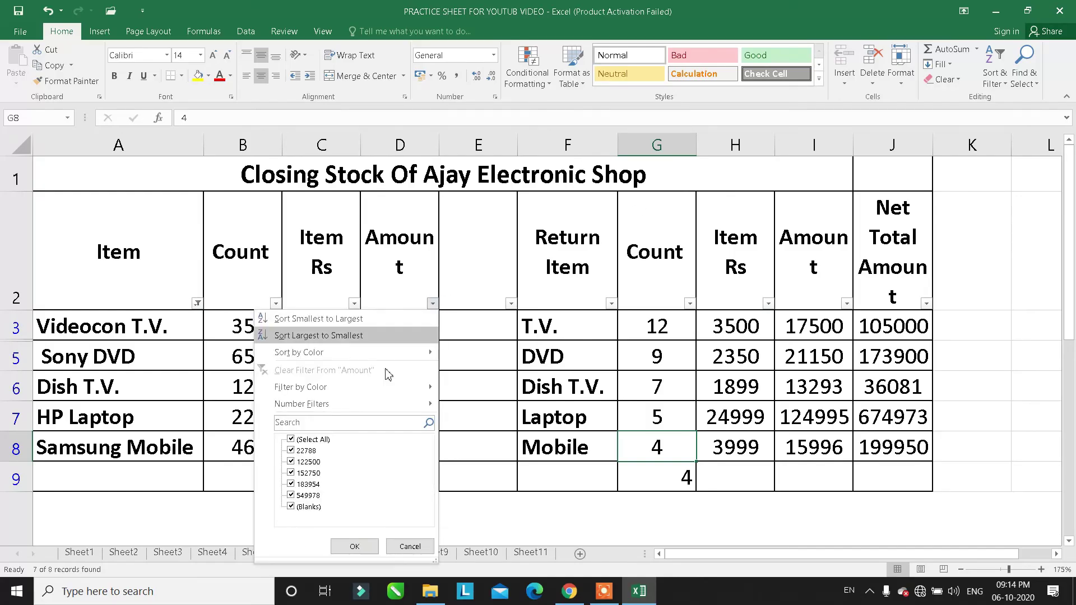